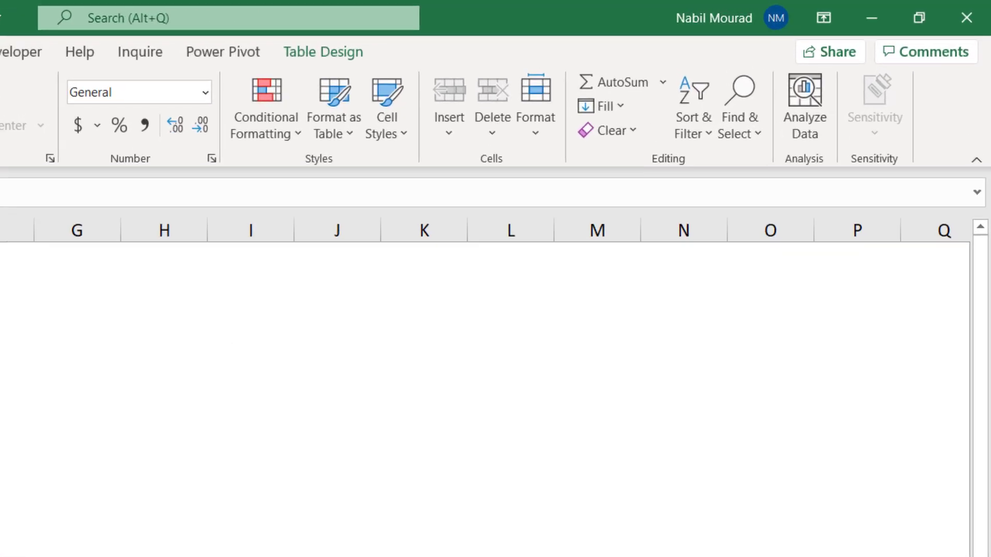
Step: Find all cells containing a line-break character on the sheet, enlarge the results list, and select every match
left_click(738, 139)
key("Escape")
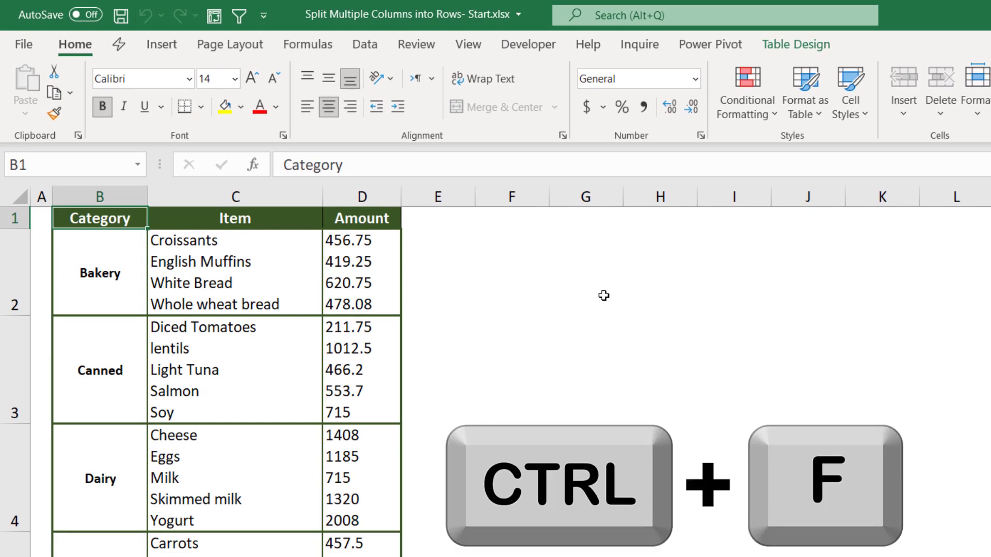
key("ctrl+f")
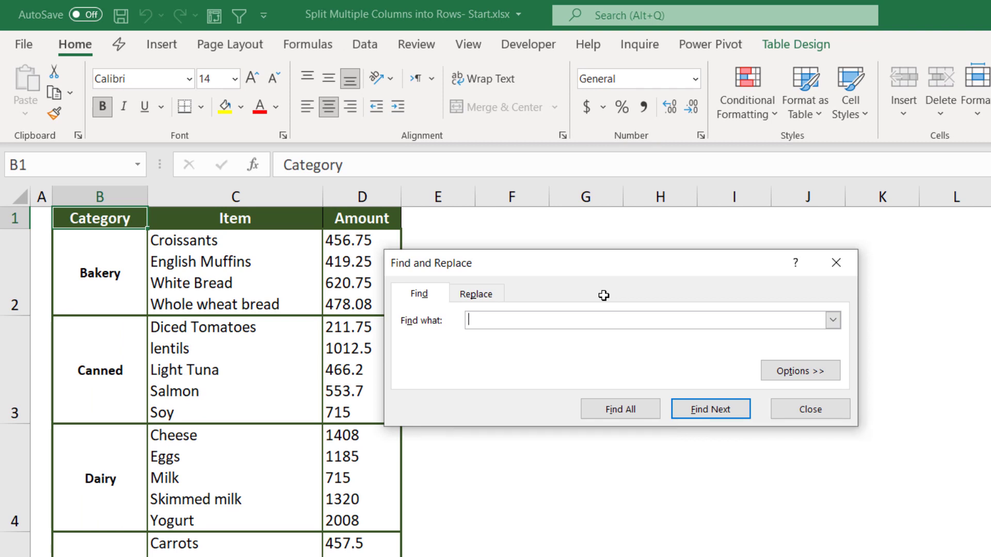
key("ctrl+j")
left_click(622, 411)
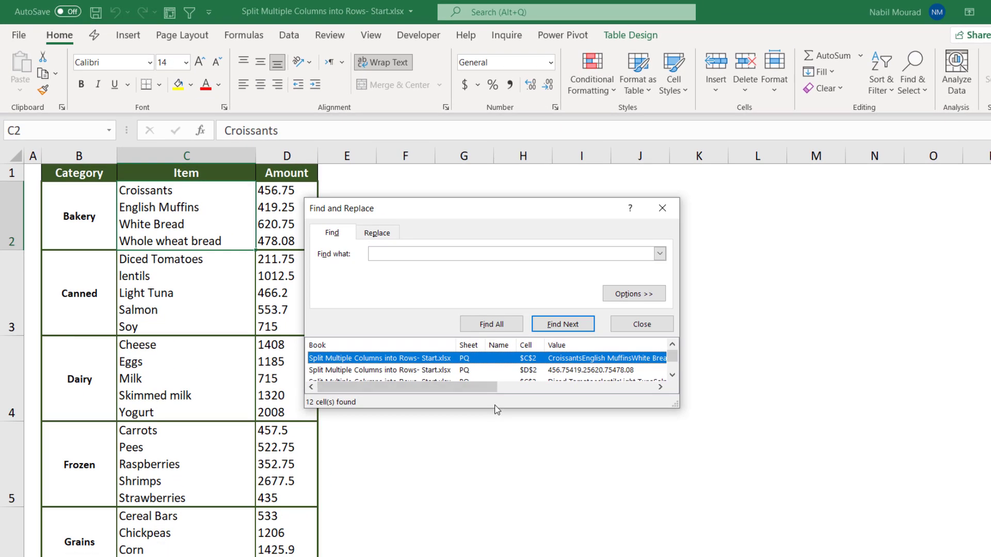
left_click_drag(495, 410, 483, 546)
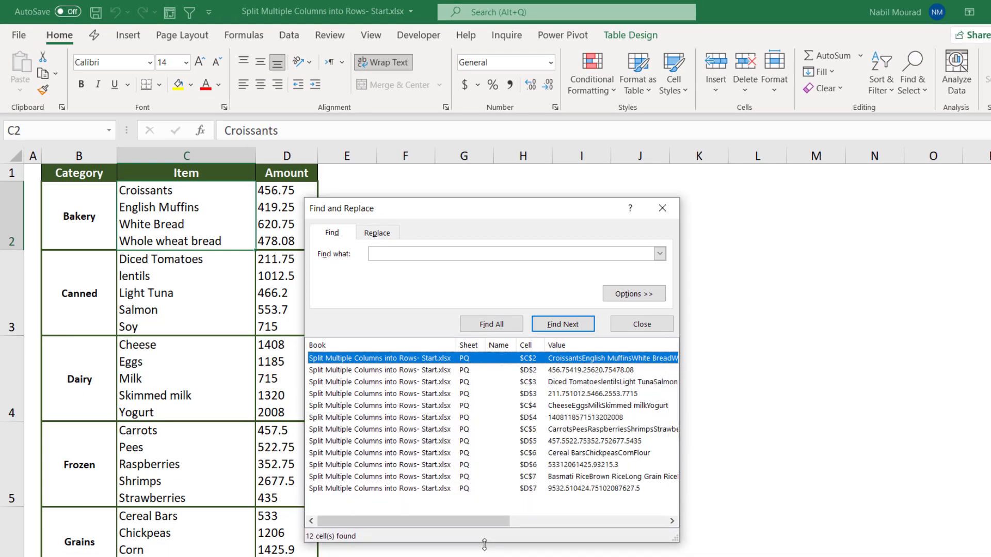
key("ctrl+a")
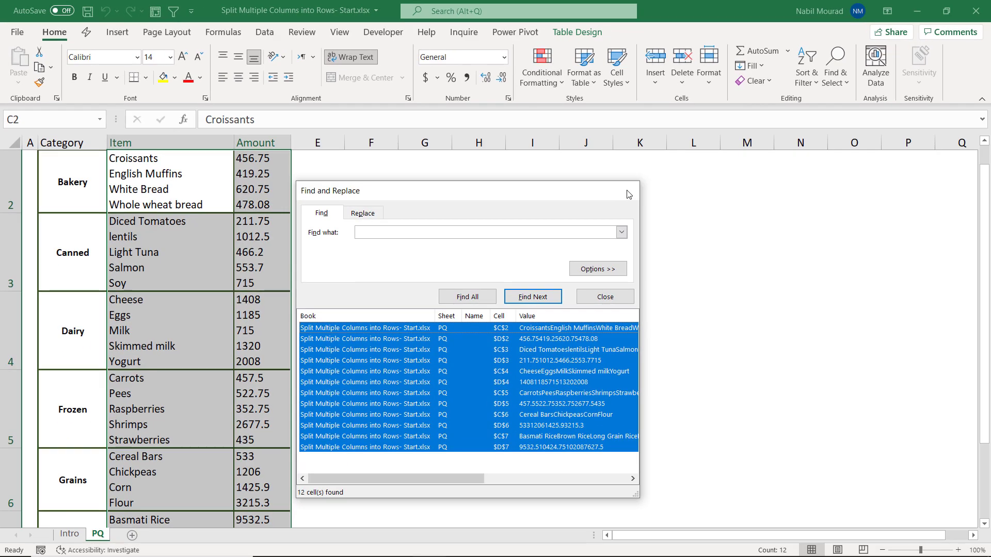
left_click(682, 208)
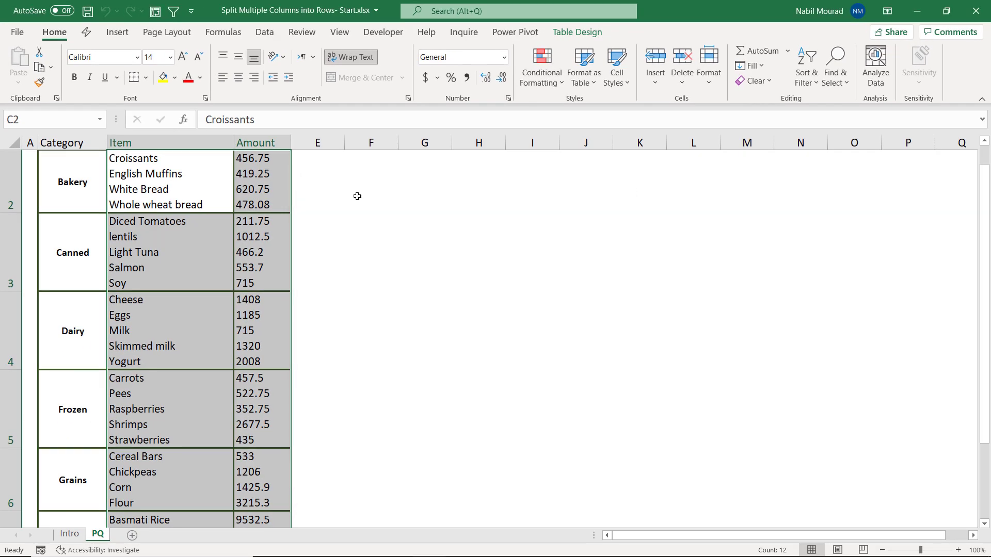
Step: Load the Category, Item and Amount table from the sheet into the Power Query Editor
left_click(174, 208)
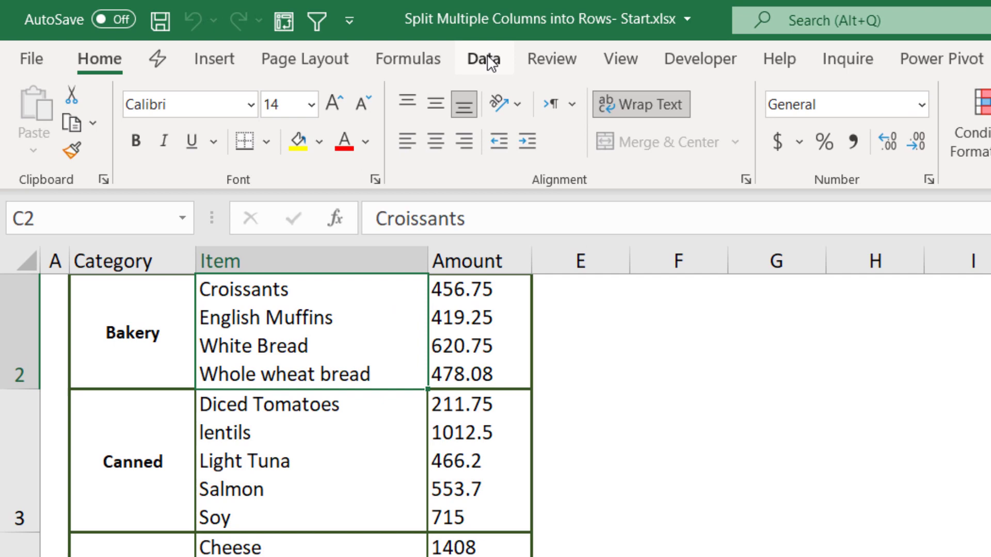
left_click(489, 61)
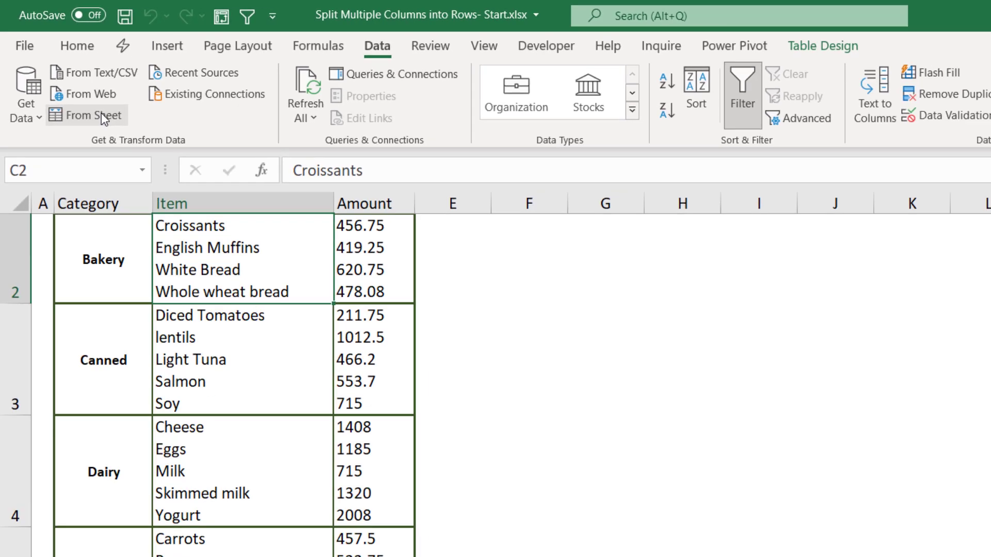
left_click(101, 115)
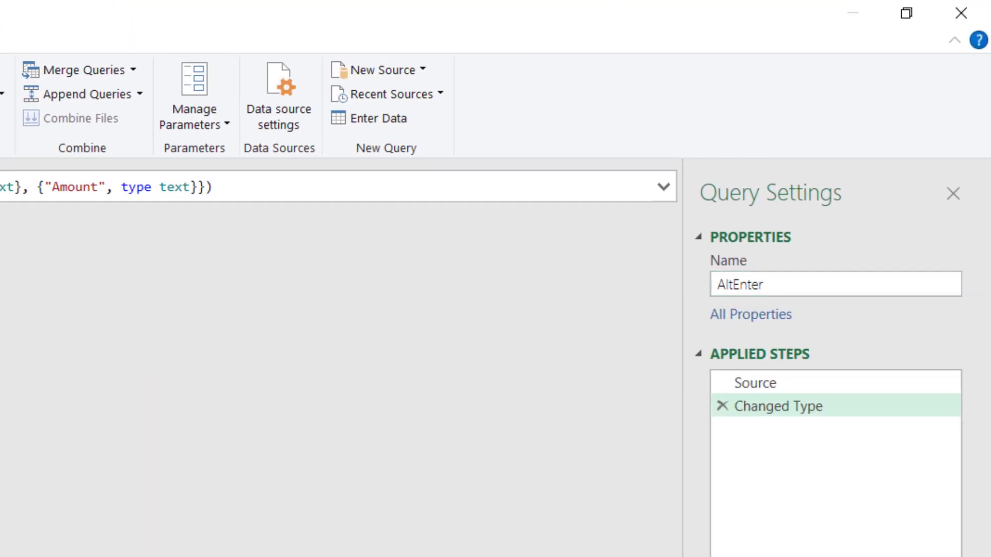
Step: Split the Item column into rows at each occurrence of a custom delimiter, re-entered as the Line Feed special character
left_click(40, 226)
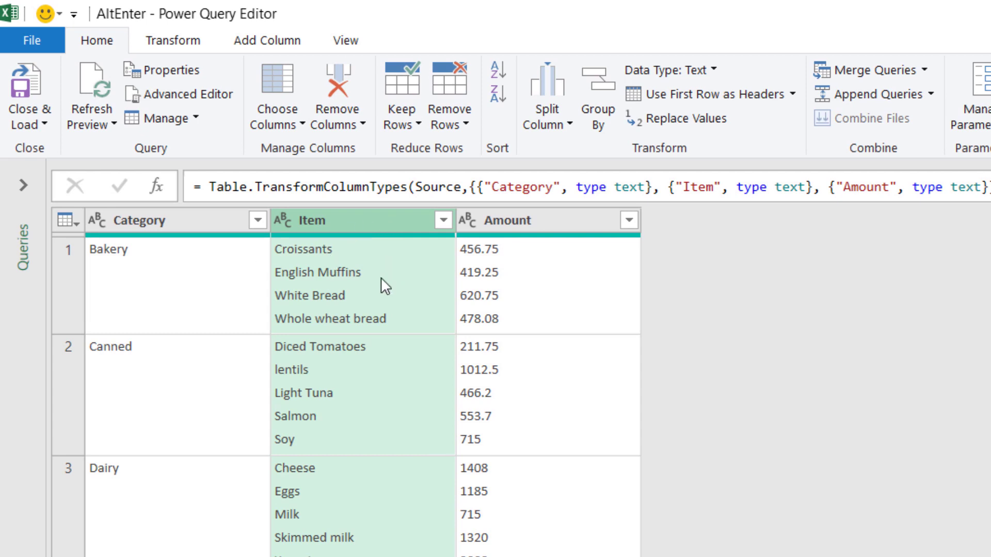
left_click(551, 105)
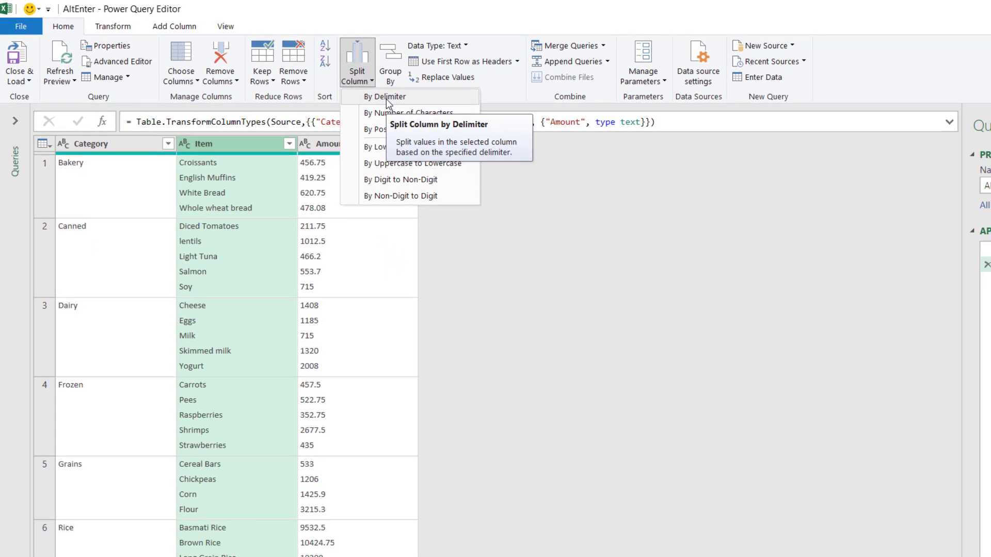
left_click(387, 98)
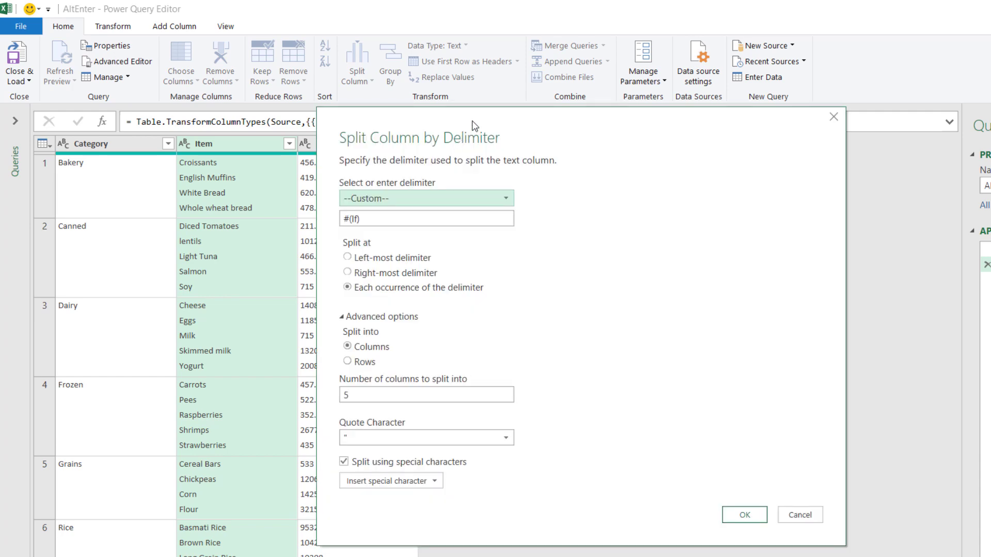
left_click_drag(475, 125, 534, 126)
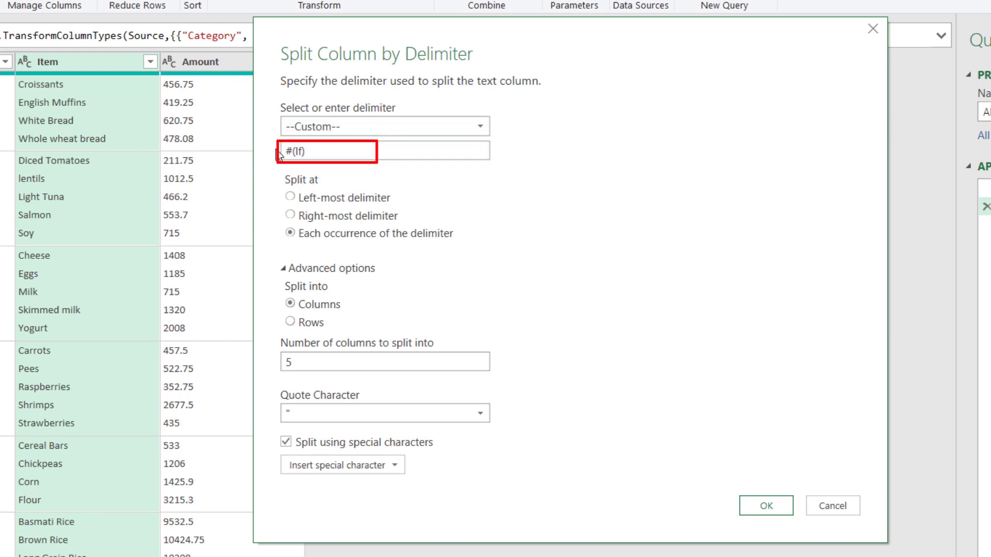
left_click(311, 155)
key("Delete")
key("Delete")
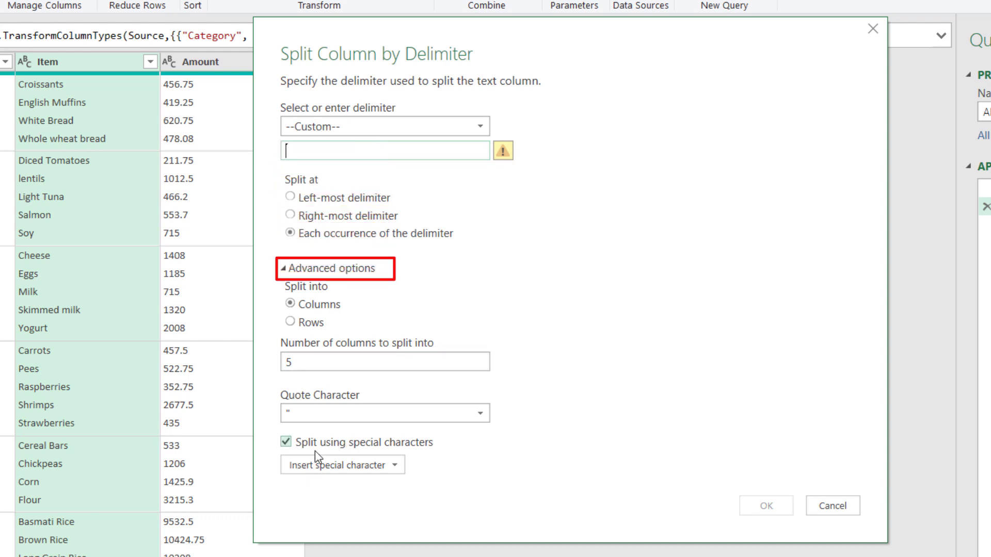
left_click(287, 273)
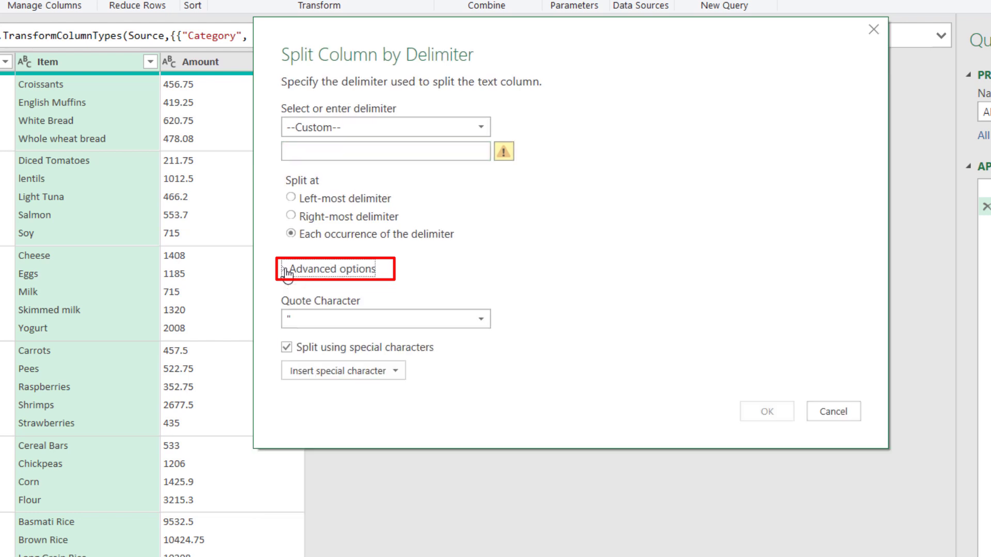
left_click(287, 273)
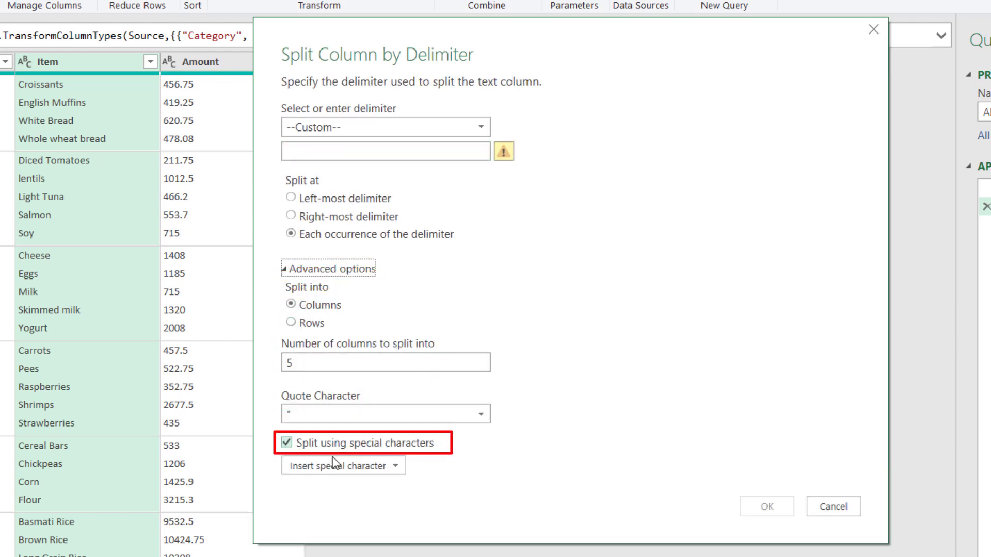
left_click(397, 467)
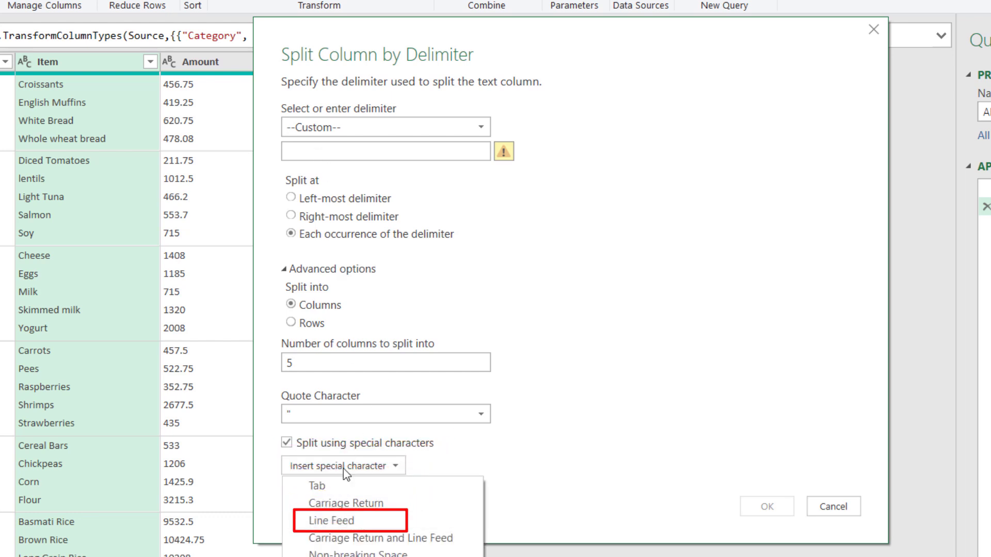
left_click(343, 522)
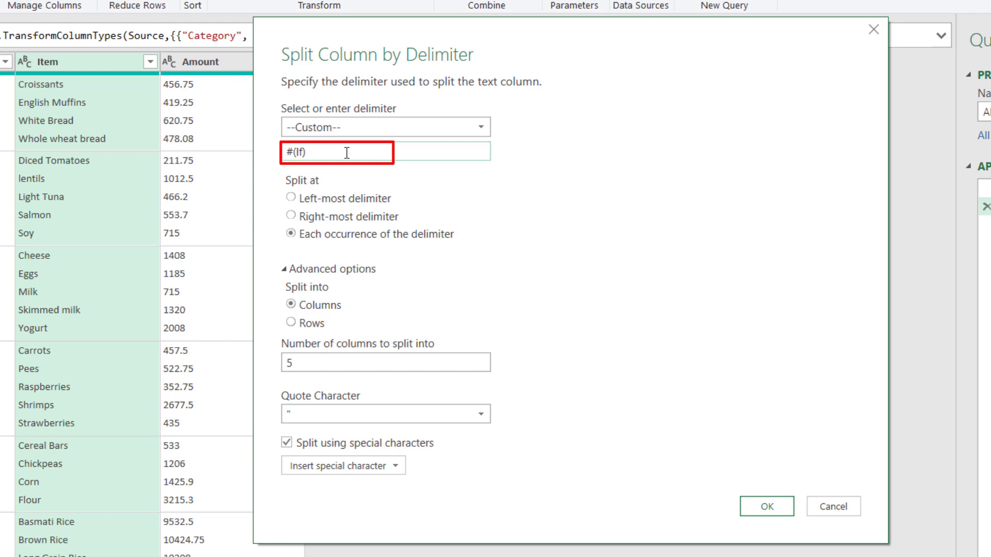
left_click(291, 323)
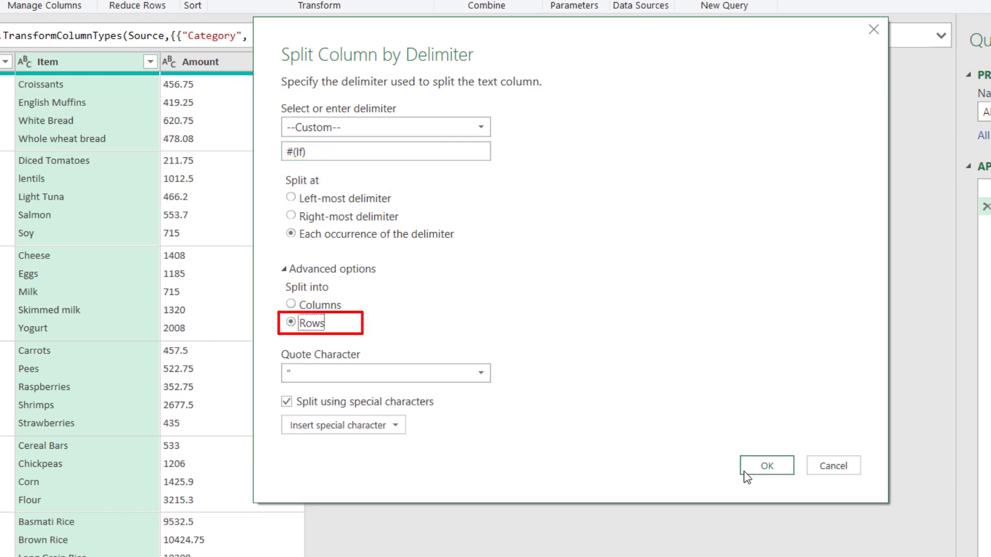
left_click(765, 470)
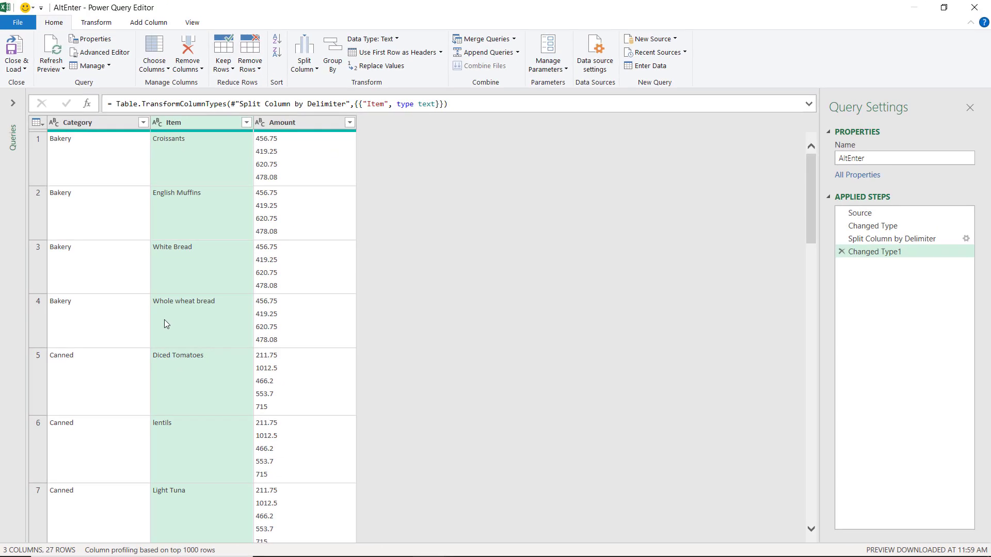
Step: Split the Amount column into rows at each occurrence of the #(lf) line feed delimiter
left_click(298, 125)
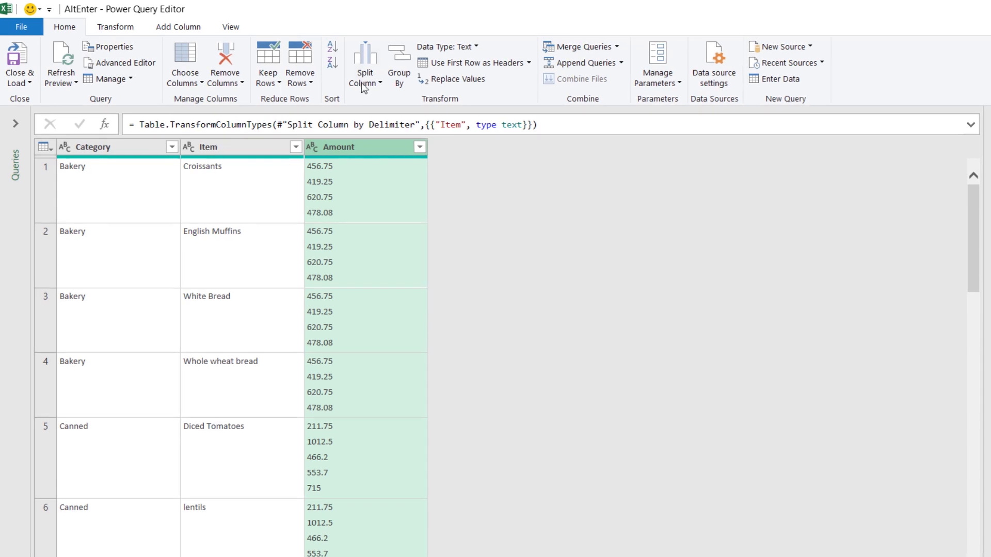
left_click(363, 83)
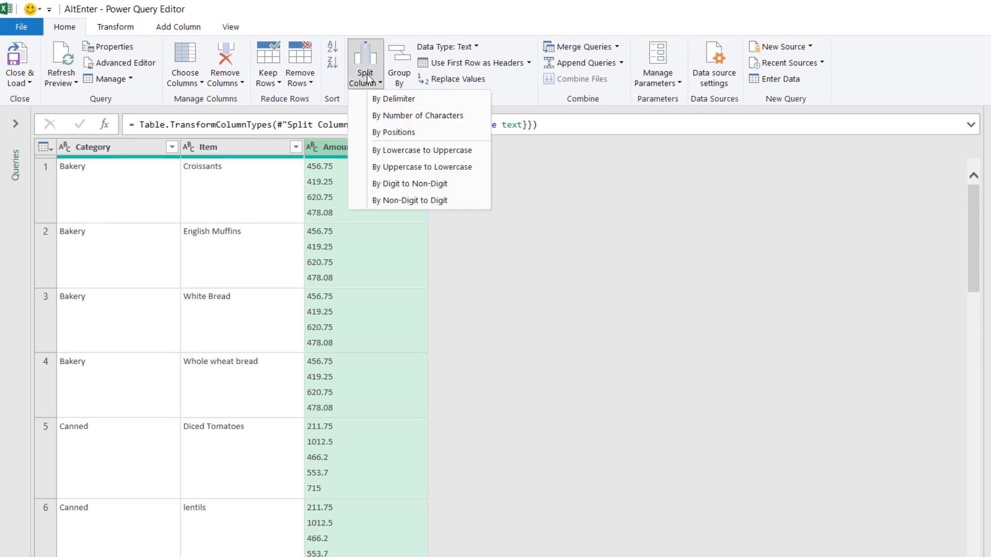
left_click(400, 101)
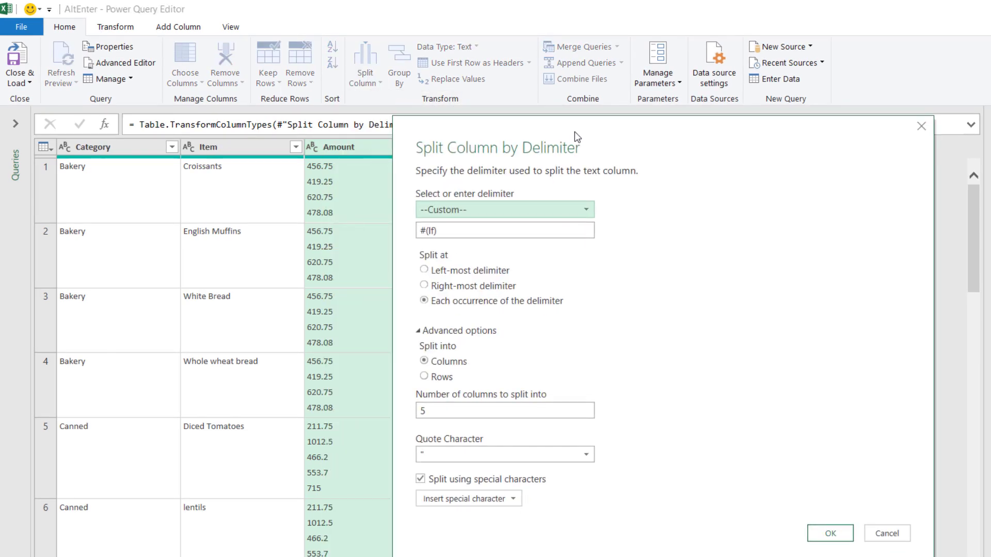
left_click(431, 377)
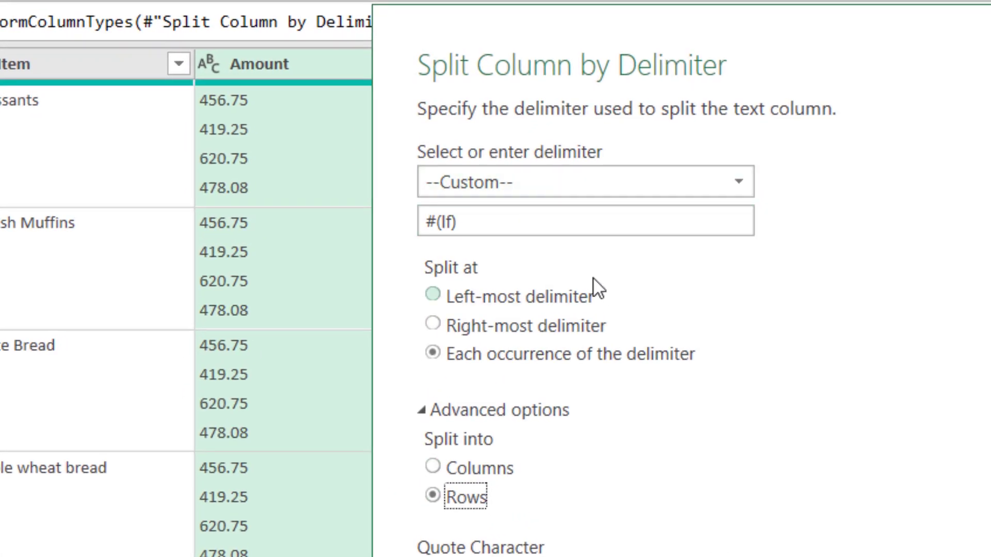
left_click(516, 220)
left_click(515, 223)
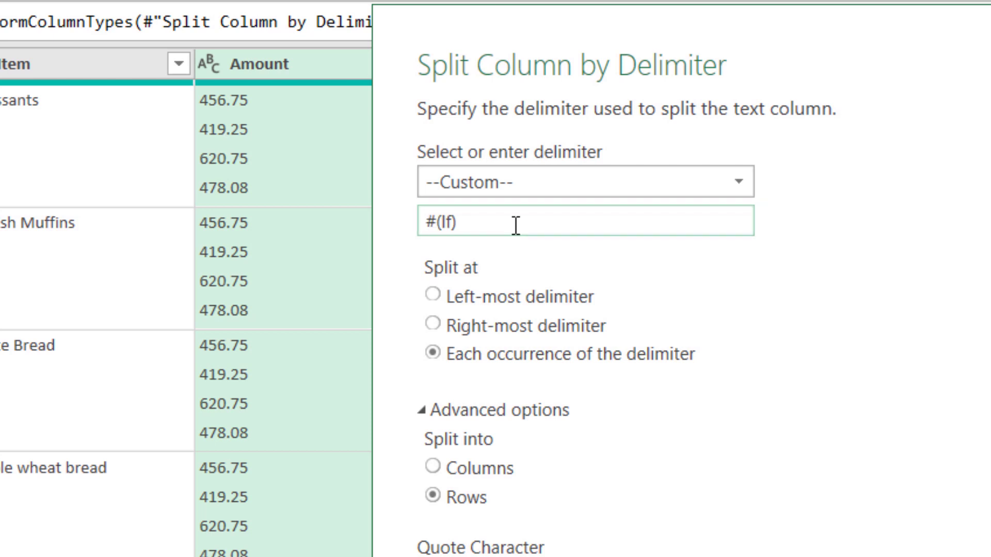
left_click_drag(458, 221, 421, 194)
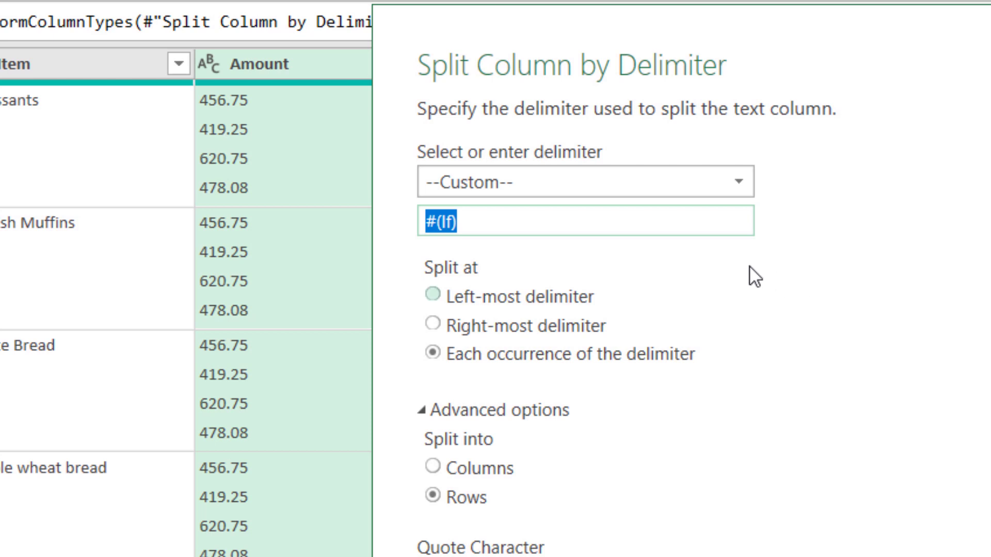
left_click(619, 222)
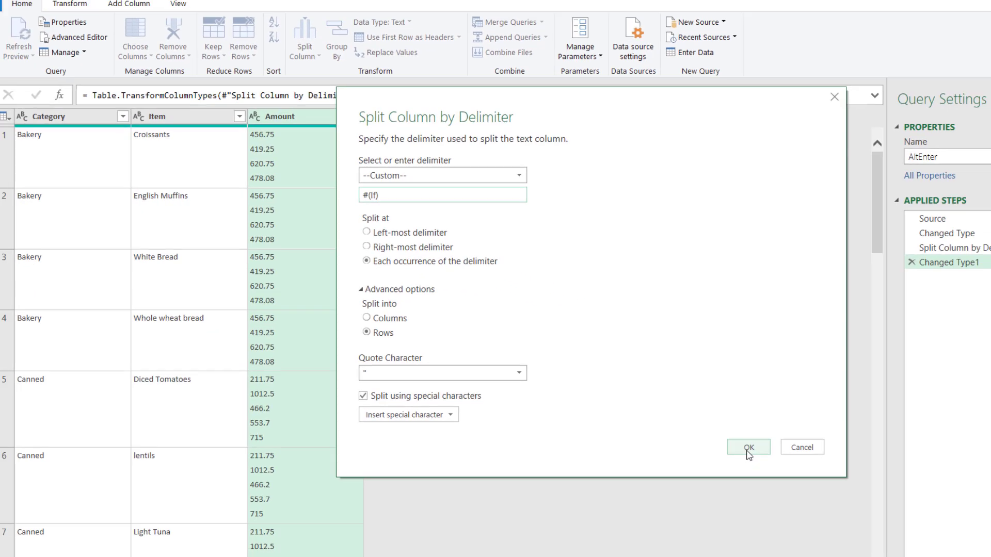
left_click(747, 446)
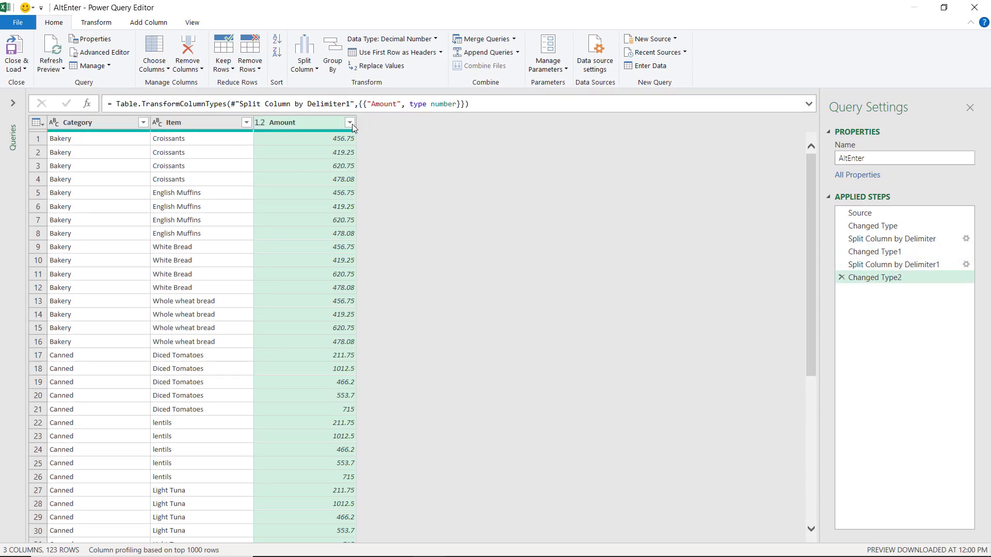
Step: Delete the first Changed Type step and all steps after it, keeping only the Source step of the query
mouse_move(314, 136)
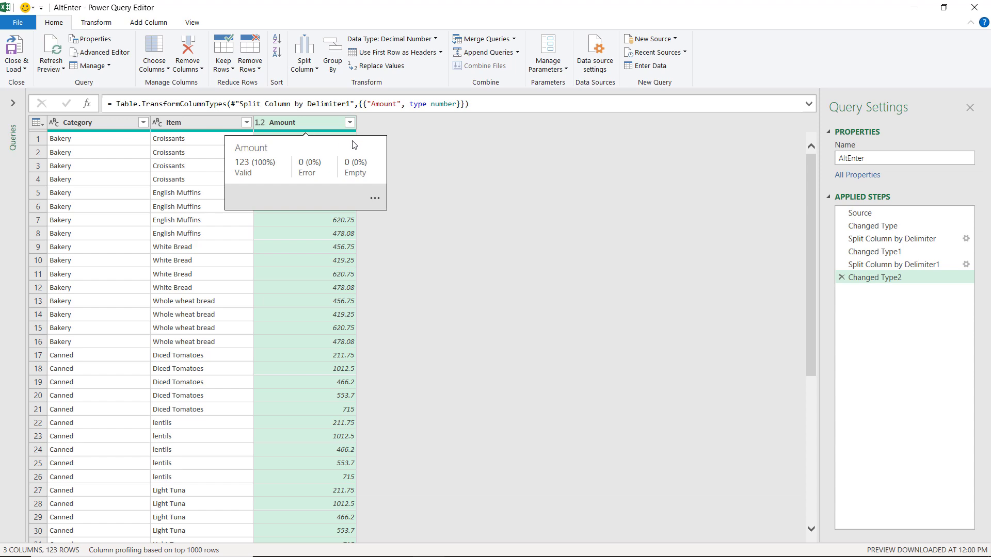
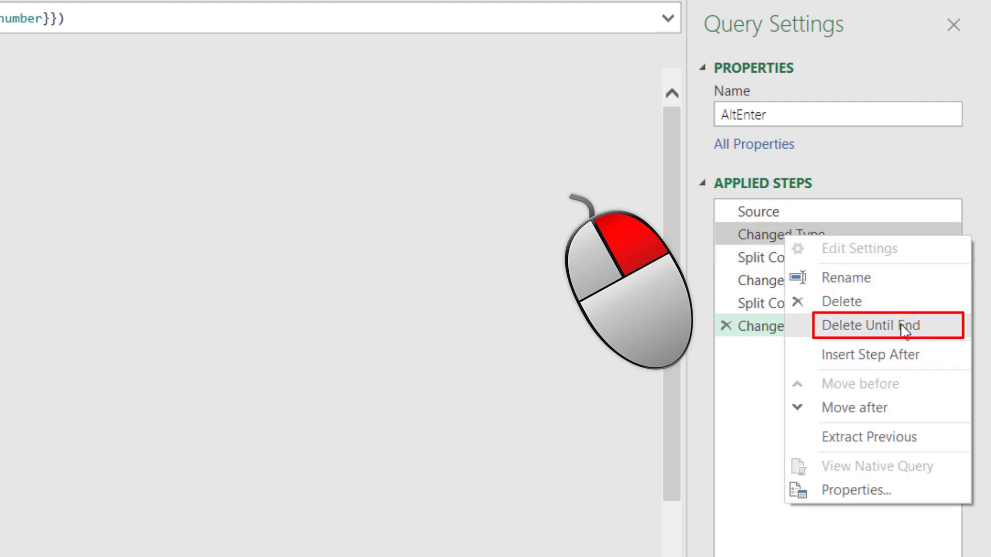
left_click(904, 328)
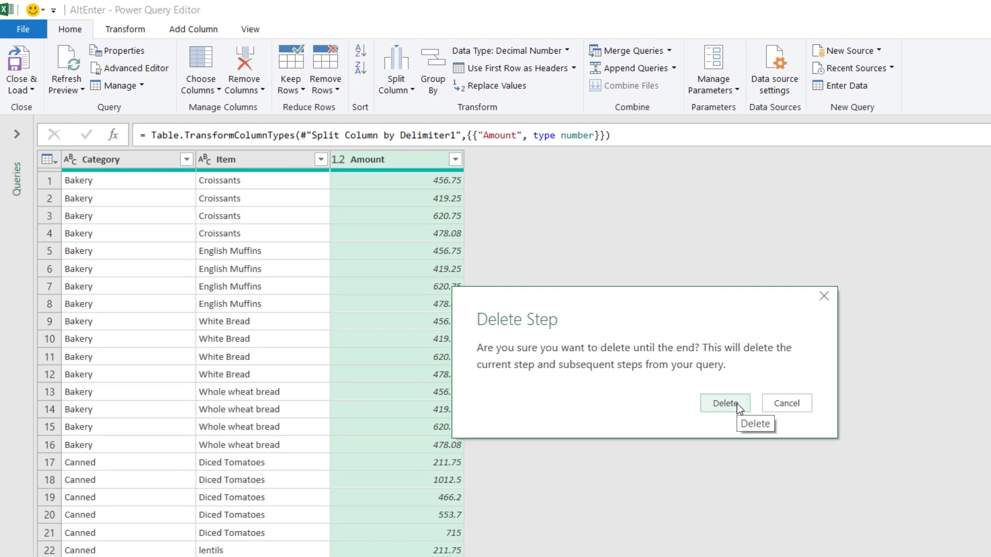
left_click(725, 403)
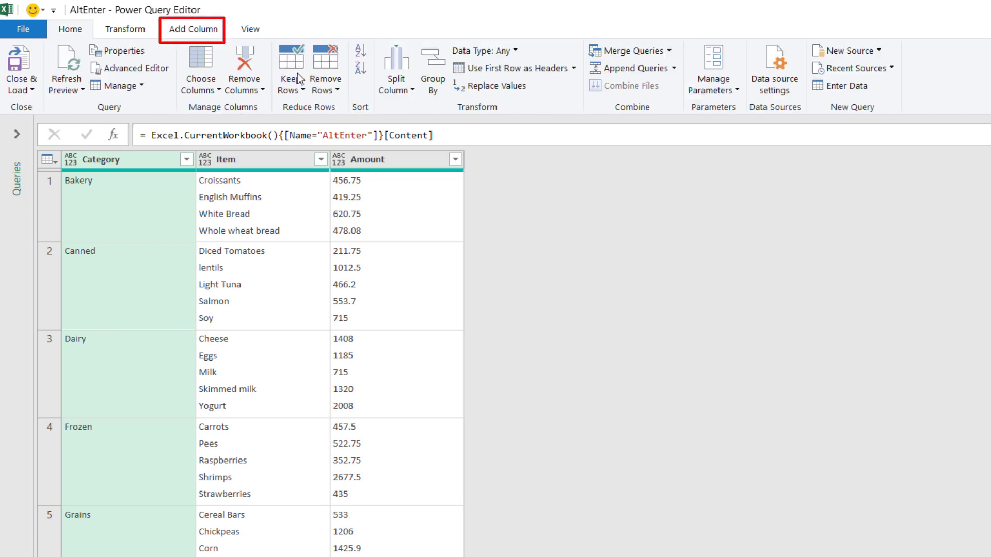
Step: Start a new custom column and name it ItemRows
left_click(196, 30)
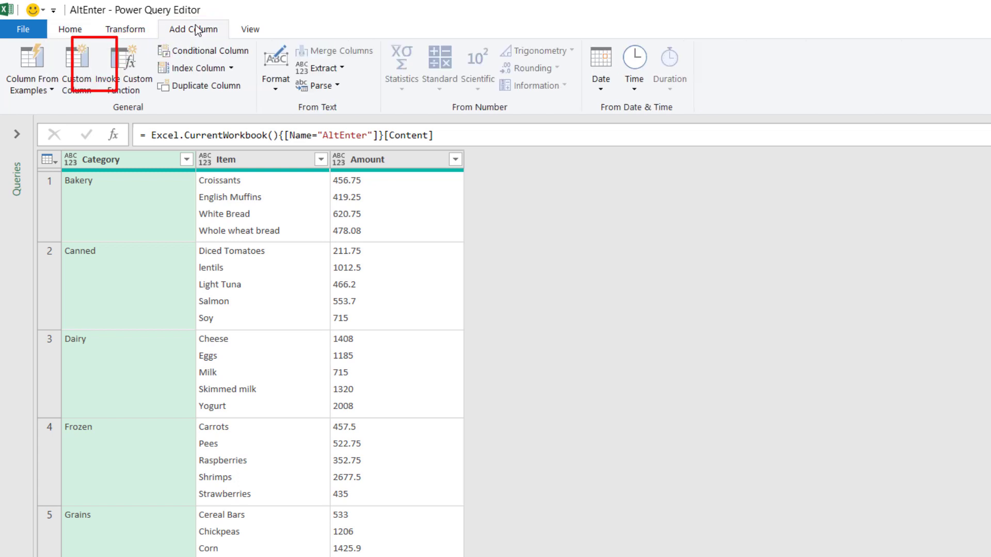
left_click(71, 64)
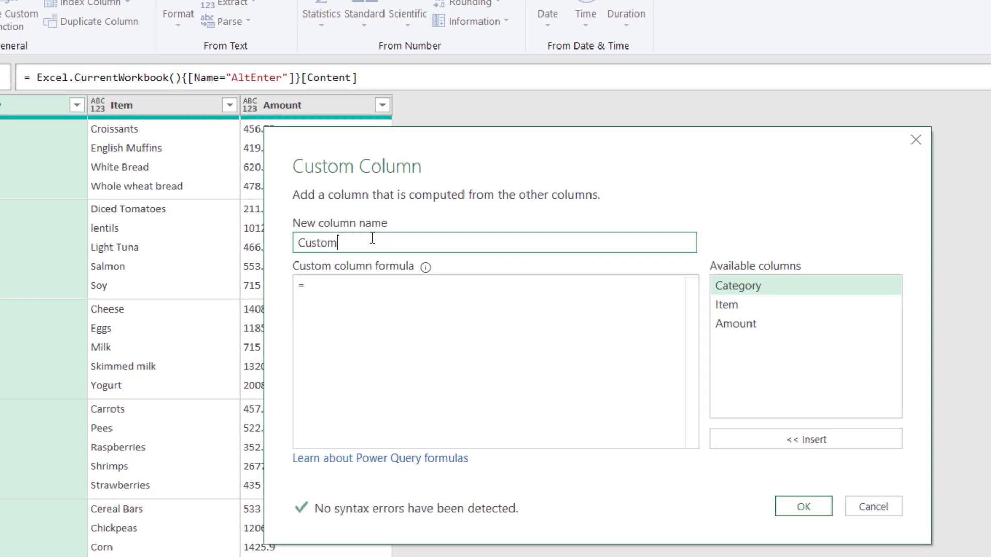
left_click_drag(455, 271, 369, 274)
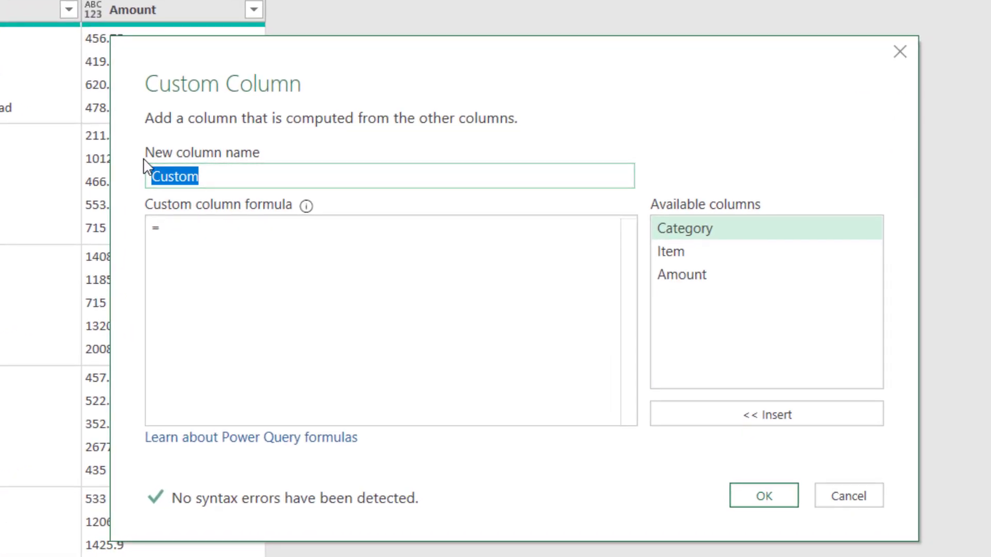
type("ItemRows")
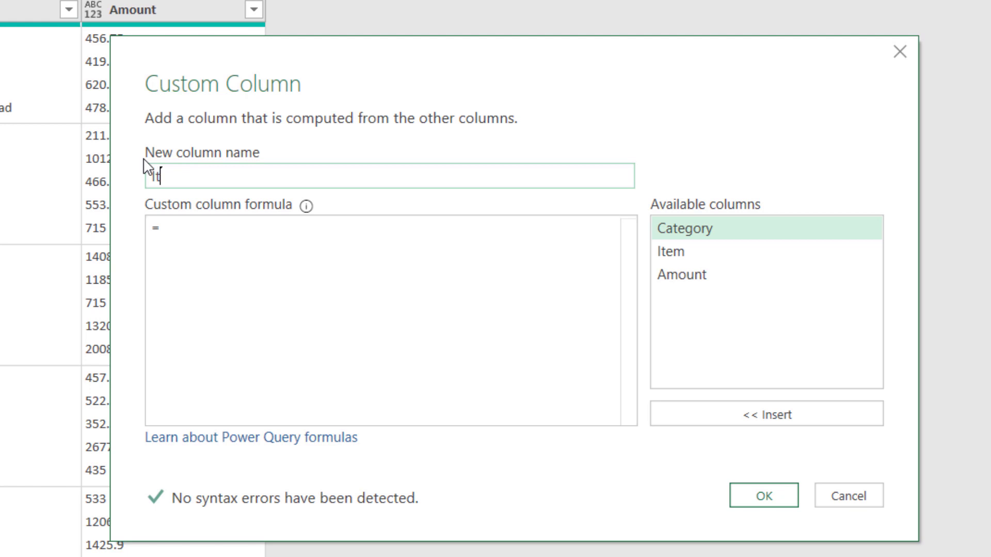
Step: Give ItemRows the formula Text.Split([Item],"#(lf)"), add the column and preview the Bakery row's list
left_click(188, 223)
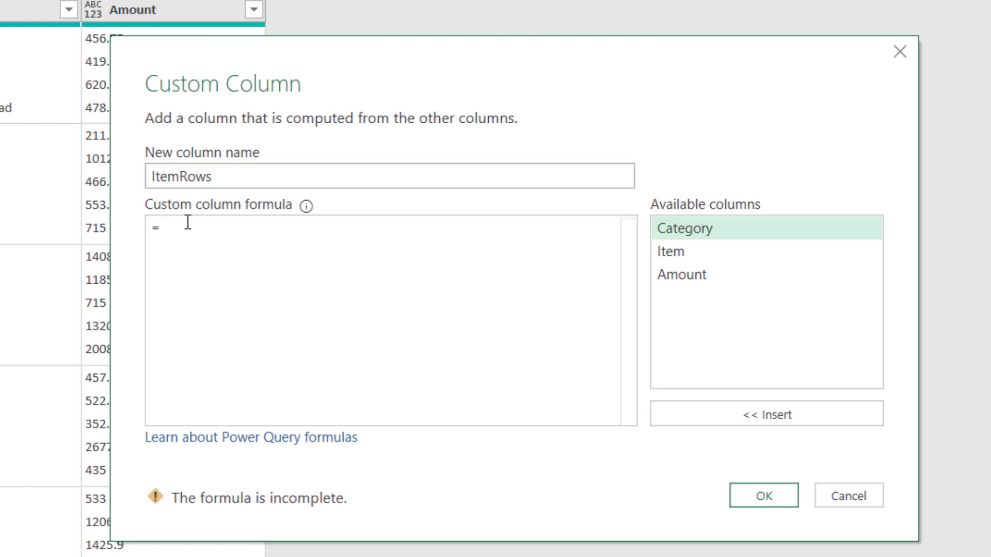
type("split")
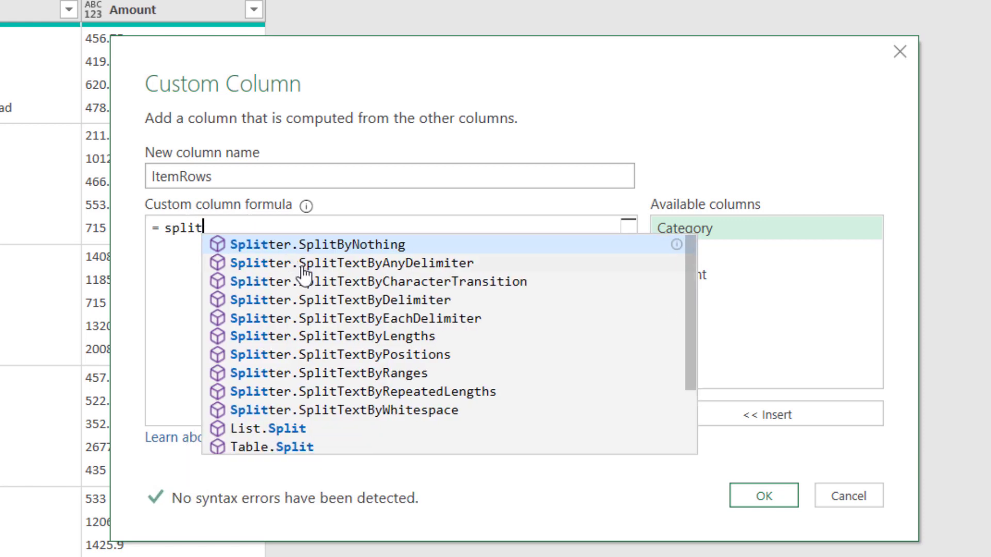
scroll(330, 320, "down", 2)
left_click(291, 410)
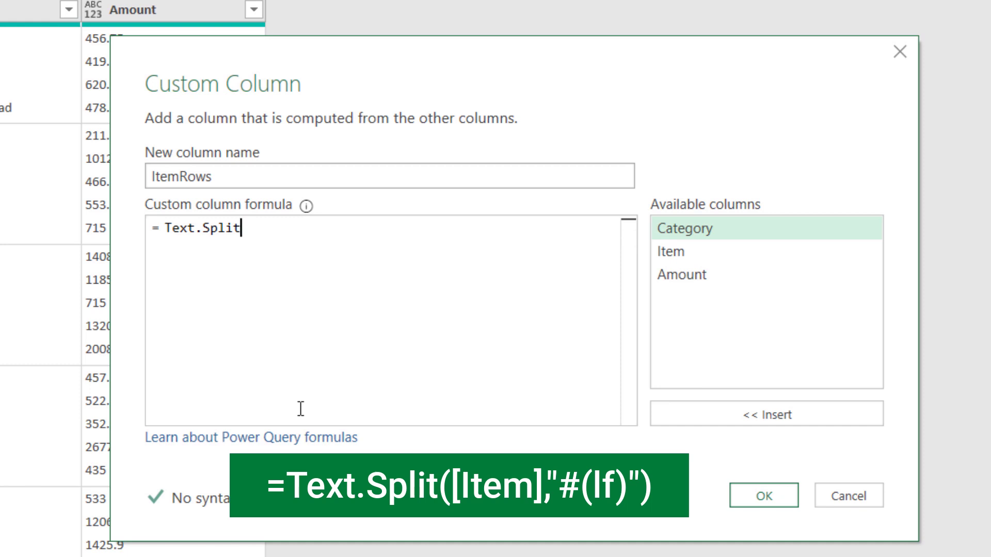
type("(")
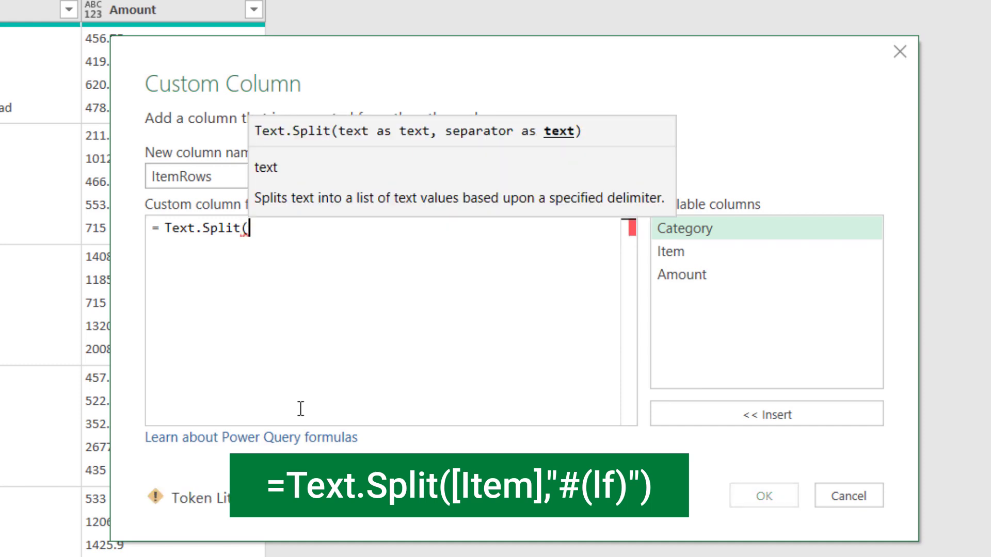
double_click(670, 254)
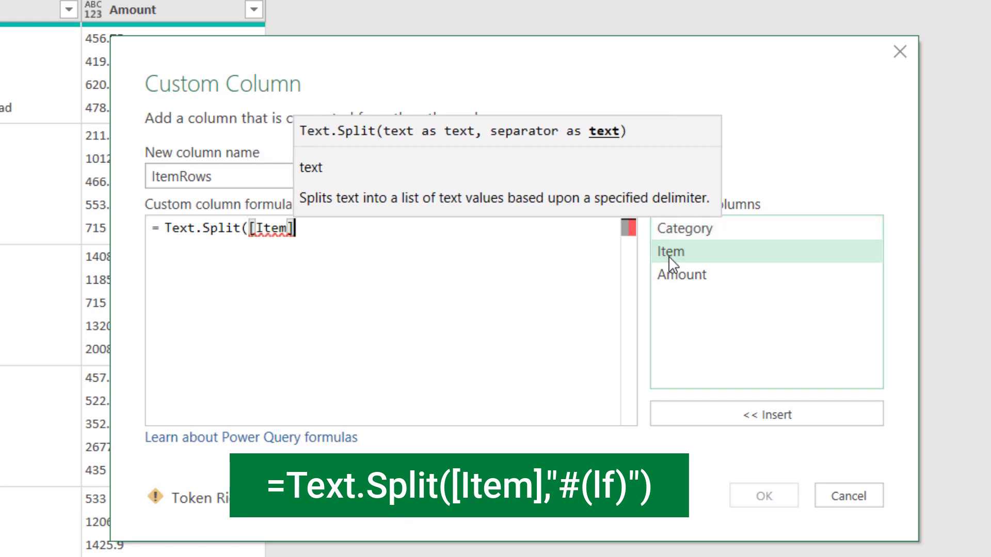
type(",")
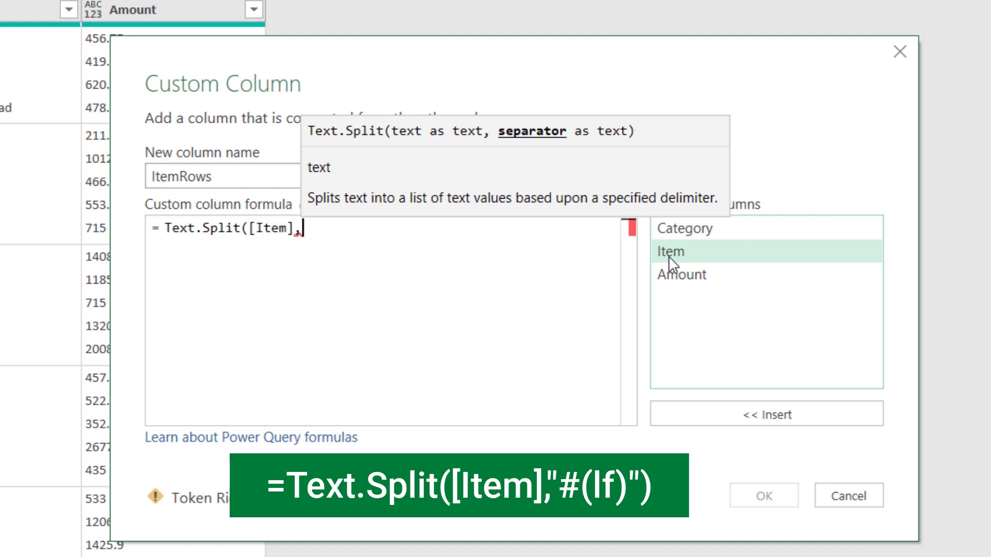
type("\"\"")
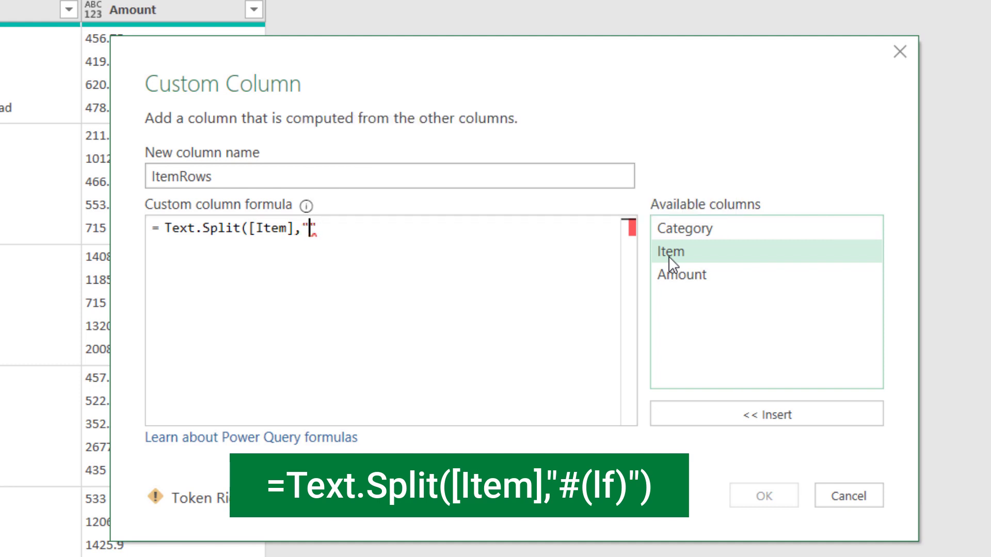
type("#(lf)")
key("Right")
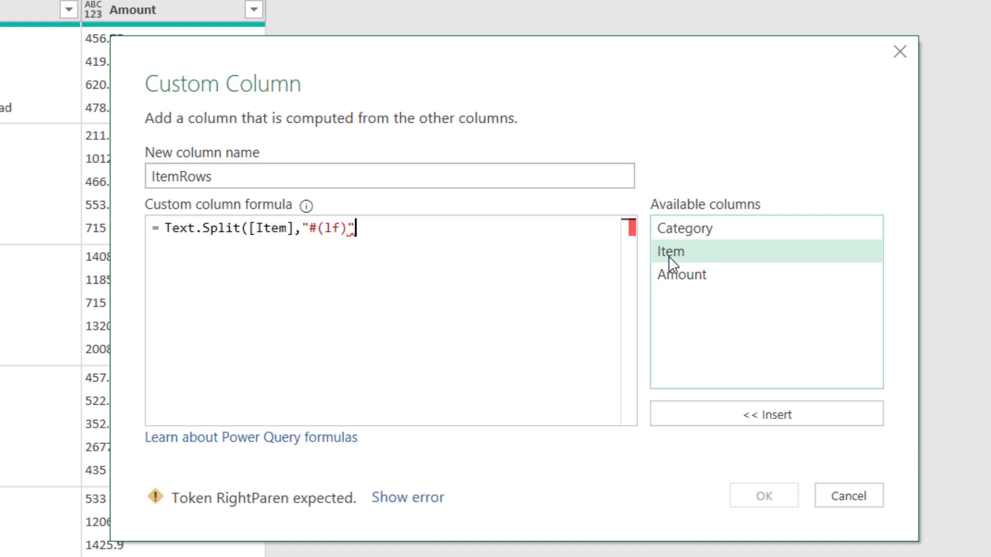
type(")")
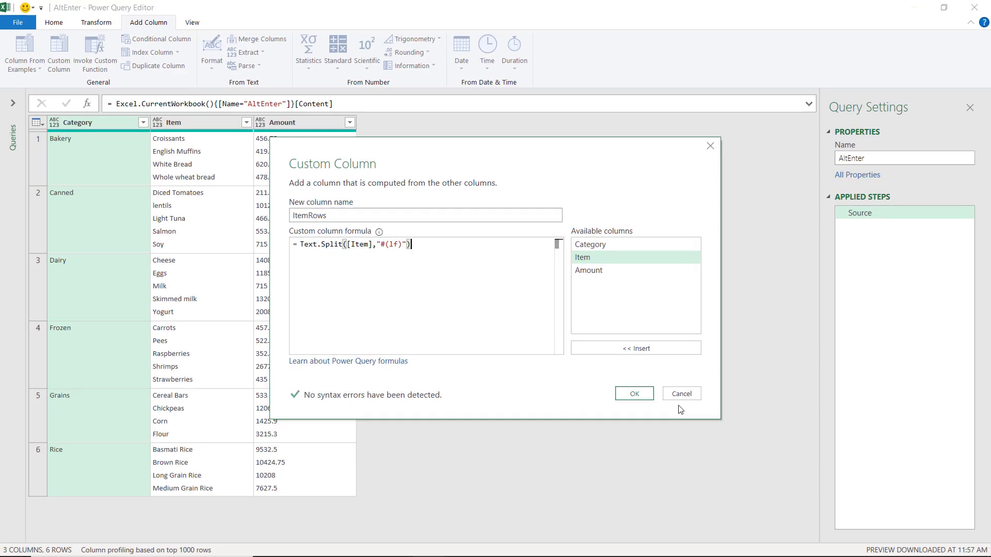
left_click(631, 394)
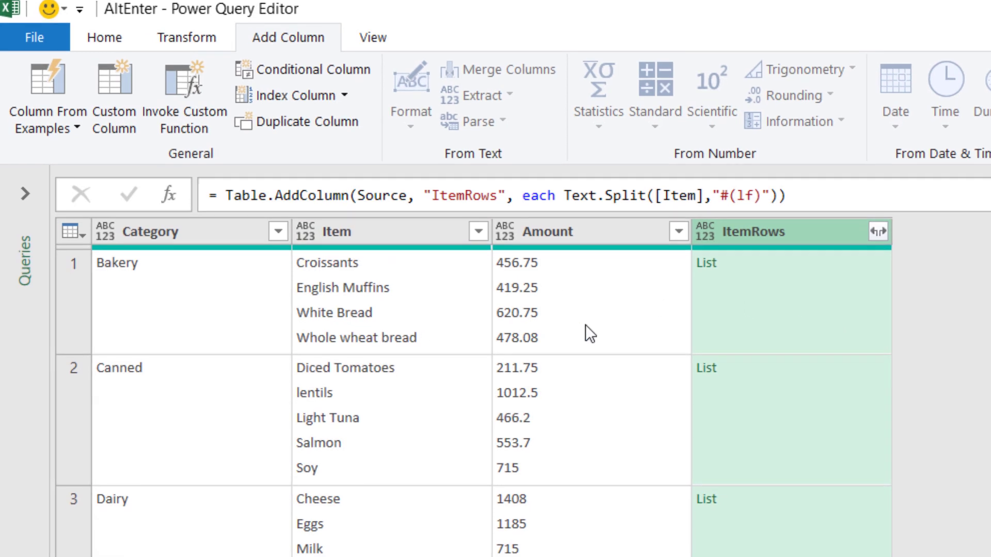
left_click(771, 333)
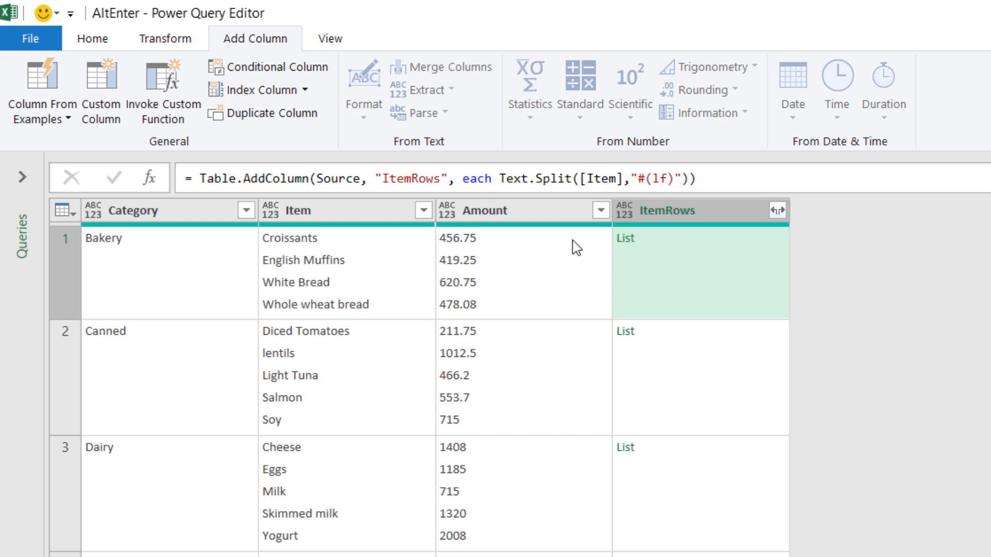
Step: Start another custom column and name it AmountRows
left_click(100, 93)
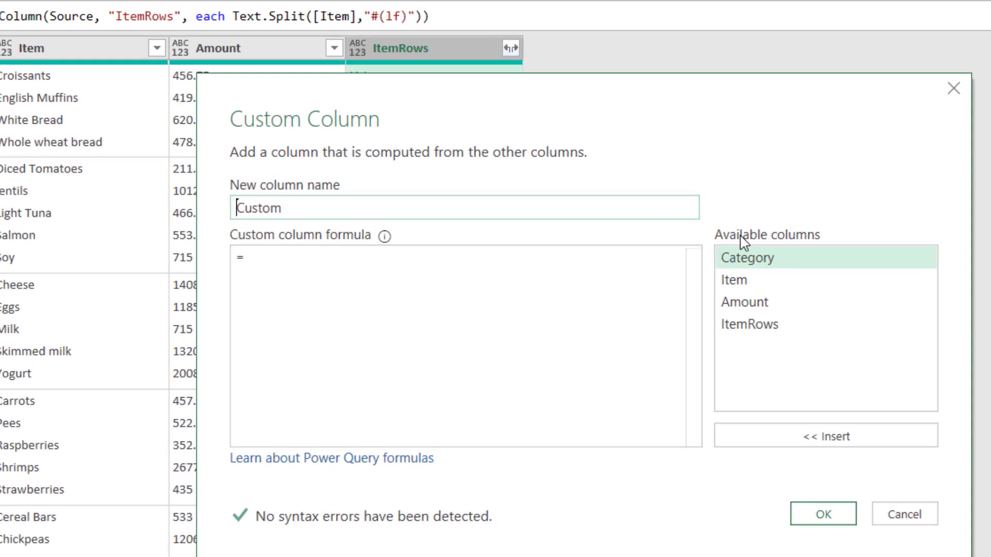
double_click(279, 208)
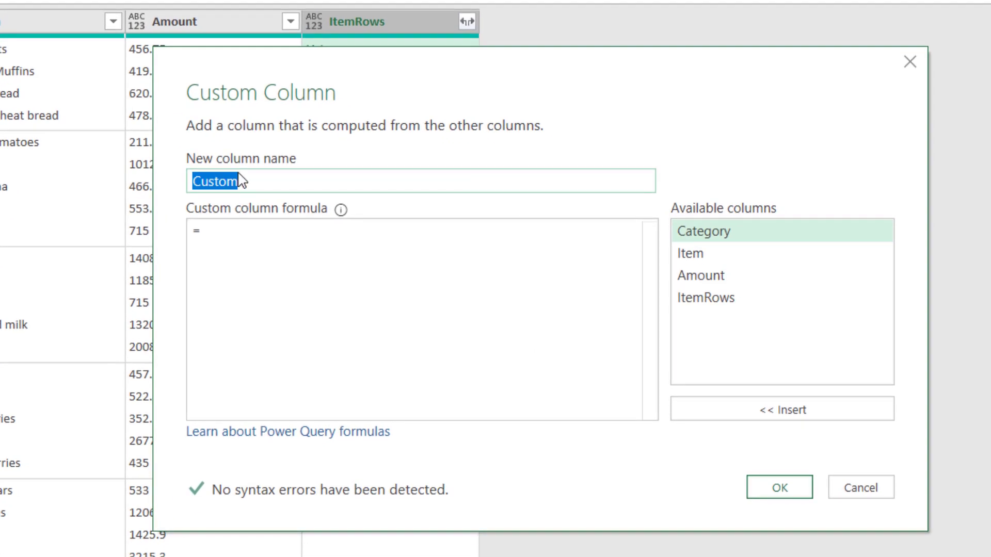
type("A")
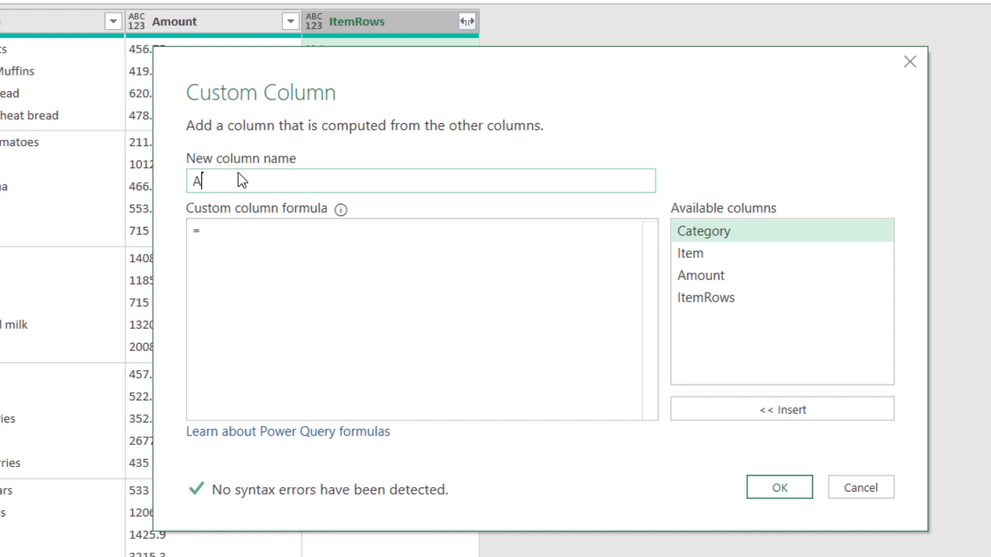
type("mountRows")
Step: Give AmountRows the formula Text.Split([Amount],"#(lf)"), add the column and preview the Bakery row's list
left_click(209, 228)
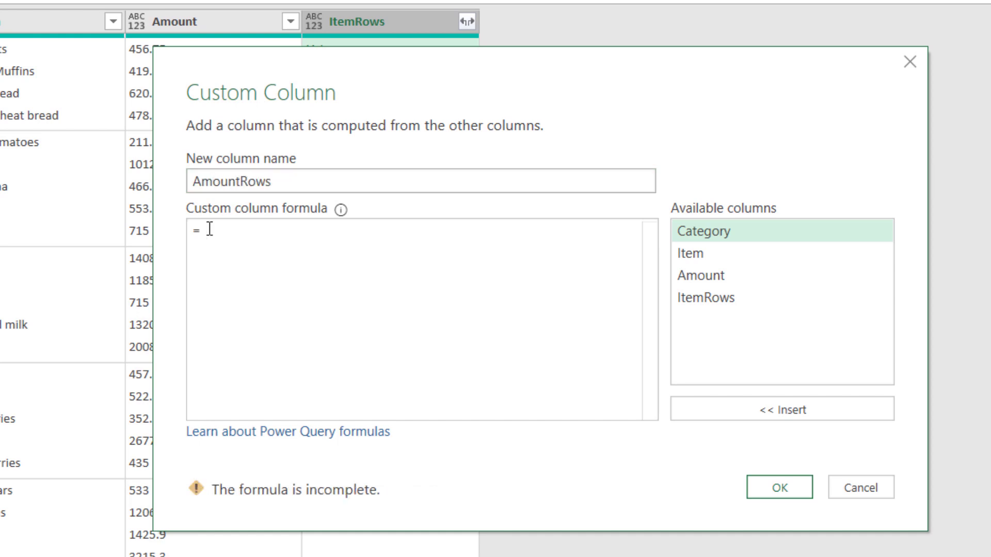
type("split")
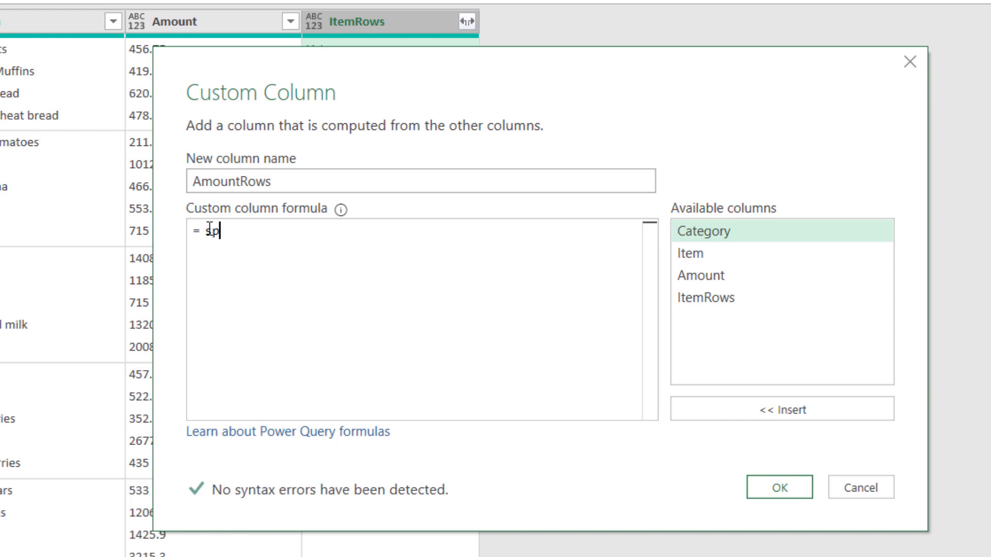
left_click(470, 407)
type("(")
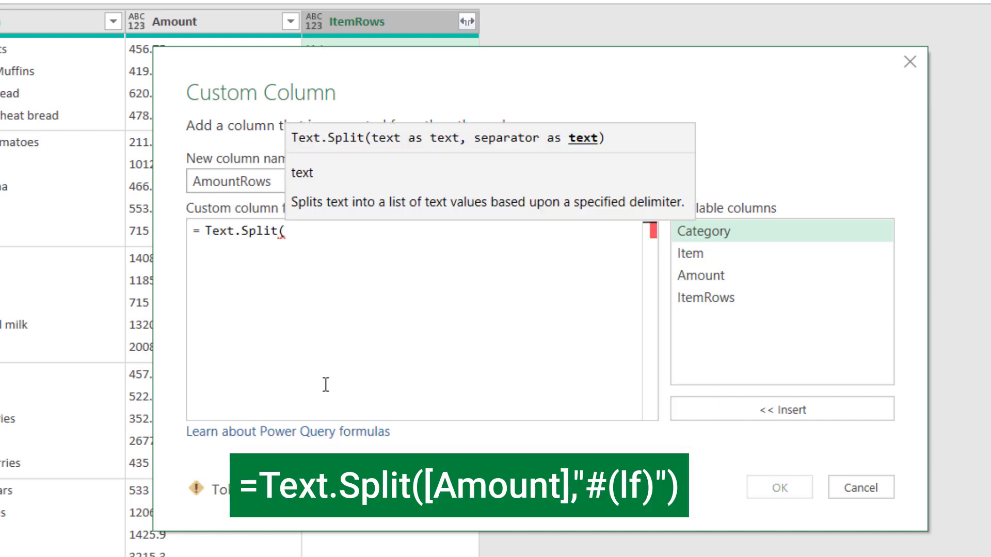
double_click(721, 283)
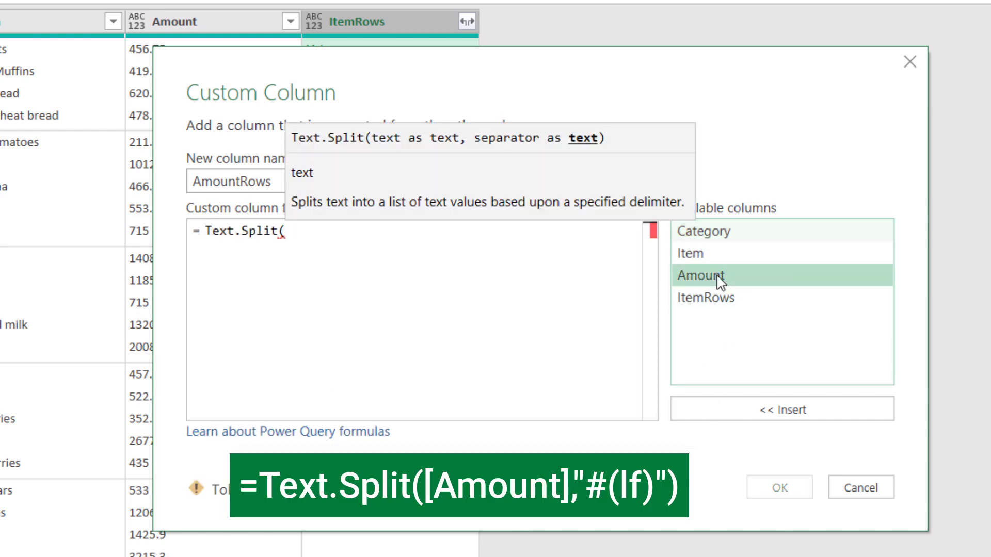
type(",\"")
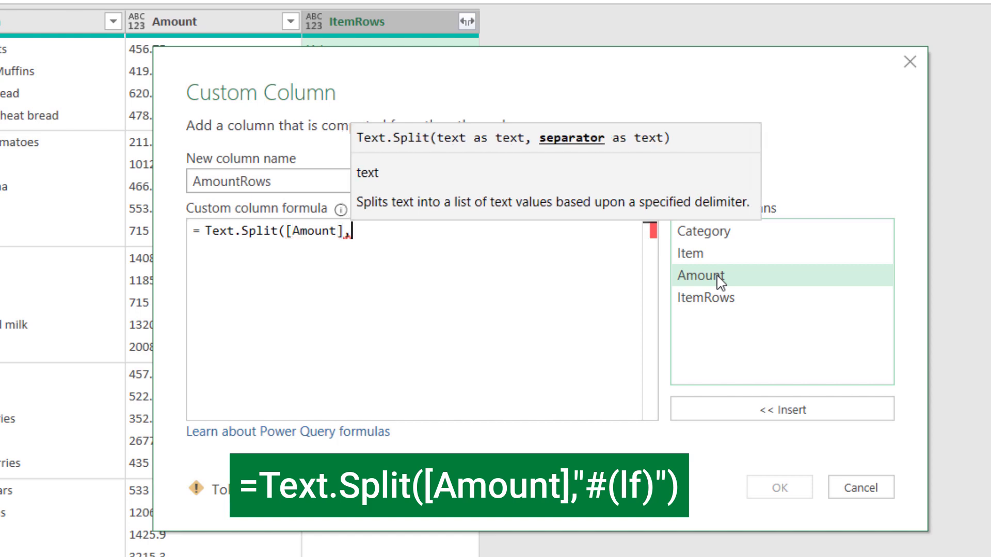
type("#(lf)\"")
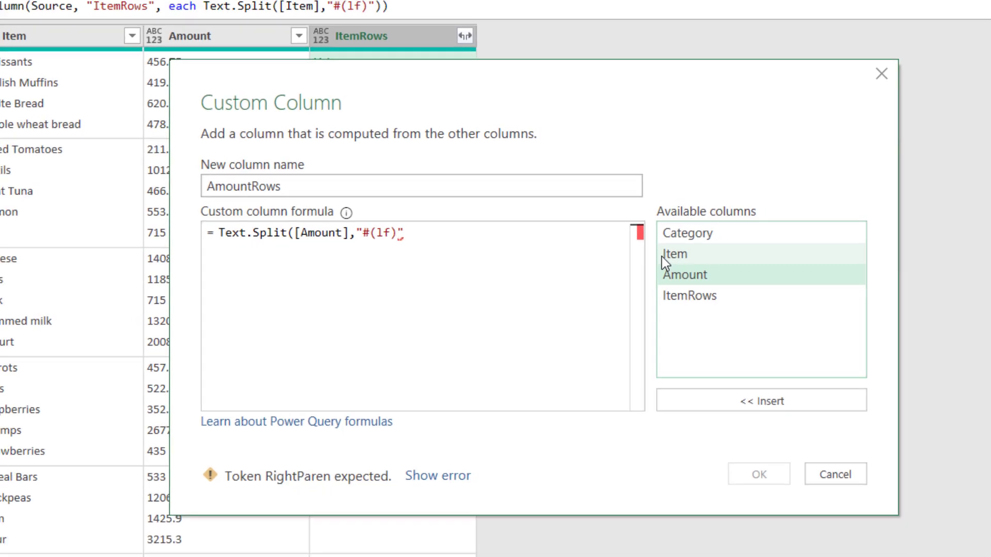
type(")")
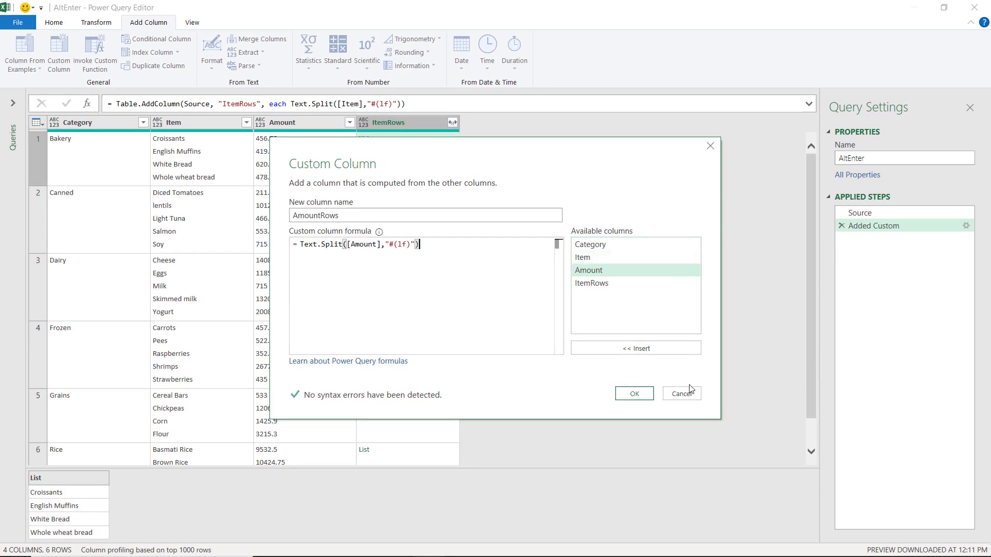
left_click(628, 395)
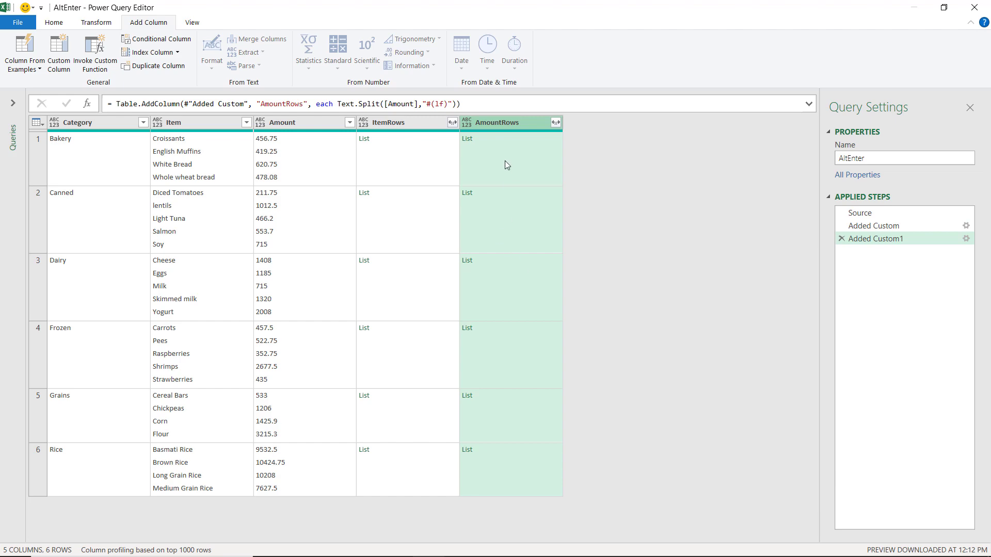
left_click(515, 148)
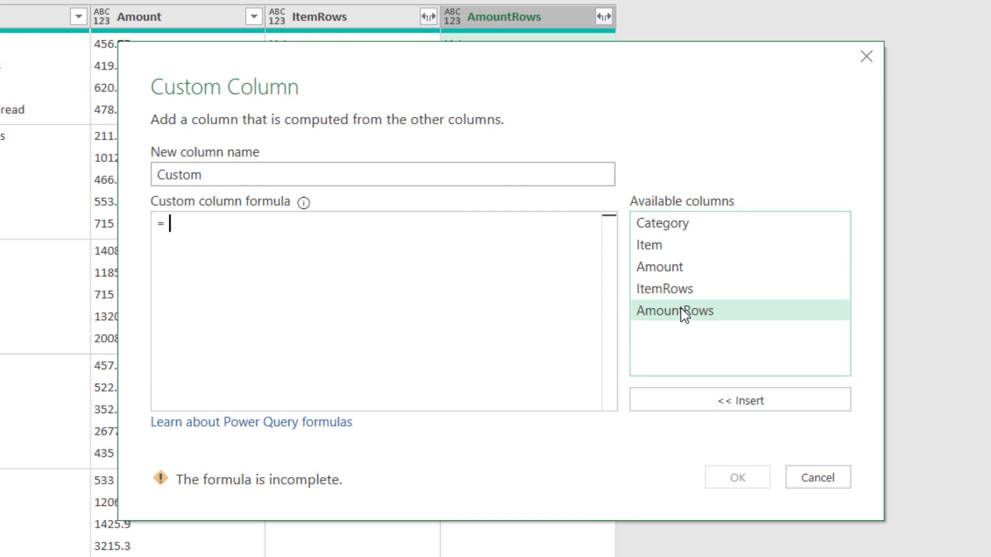
Step: Give the new custom column the formula Table.FromColumns({[ItemRows],[AmountRows]}), add the column and preview the Bakery row's table
type("from")
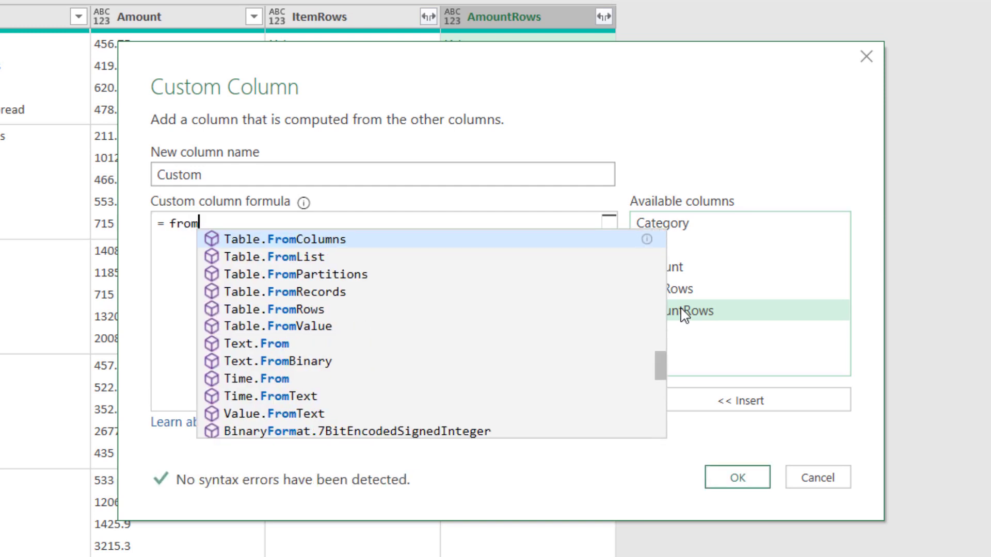
type("column")
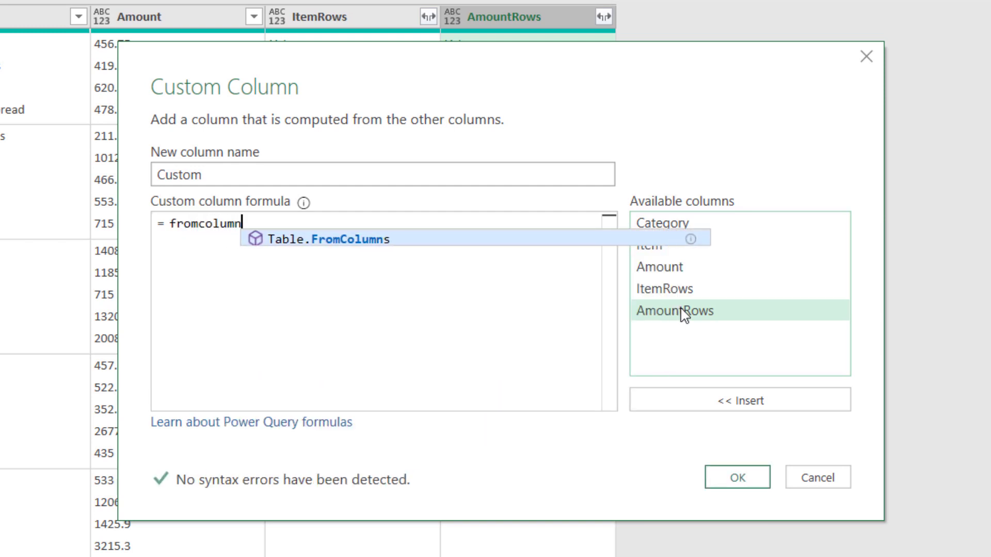
key("Tab")
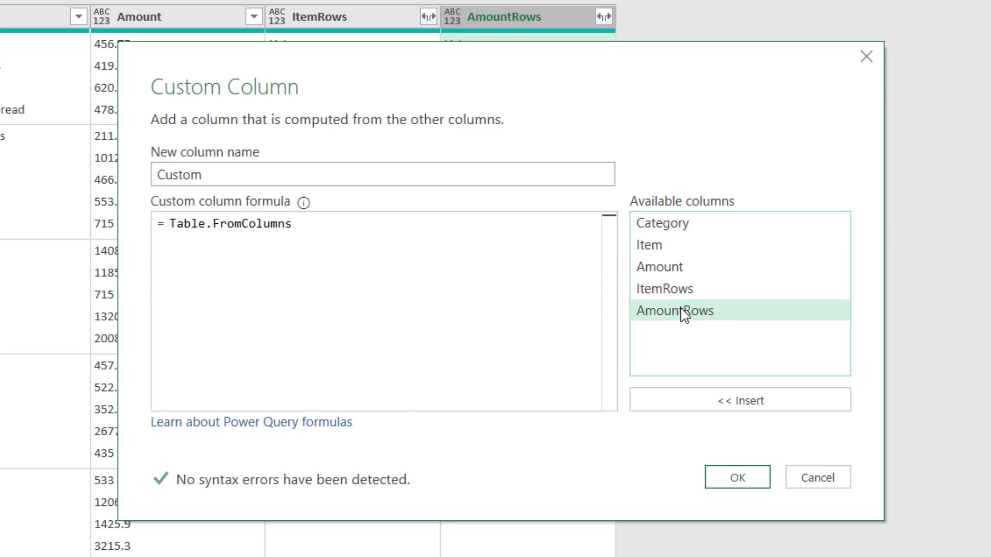
type("(")
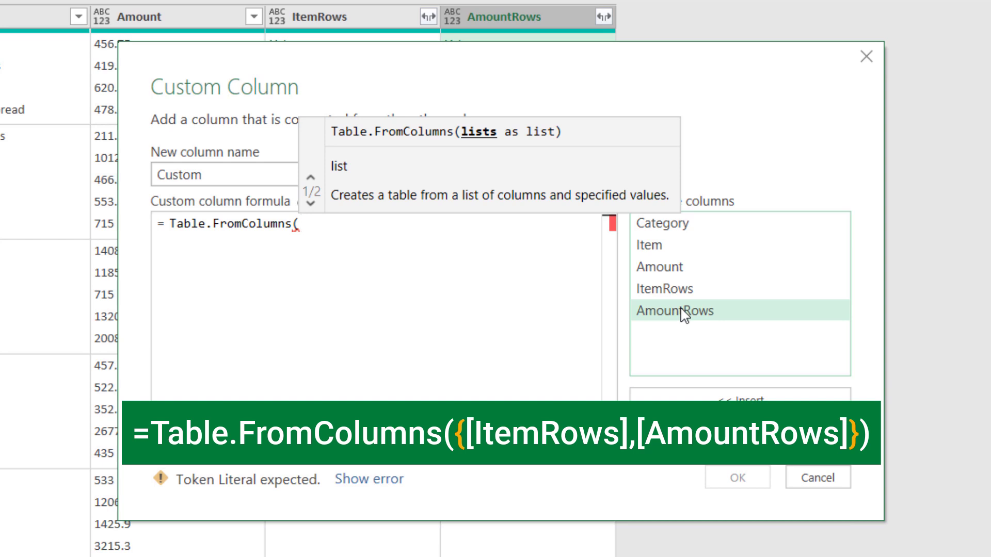
type("{")
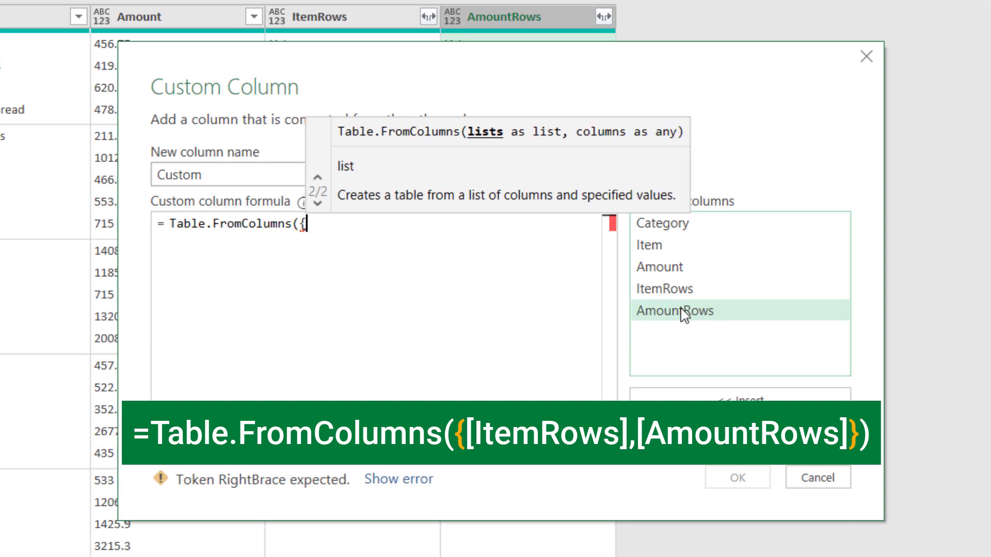
type("}")
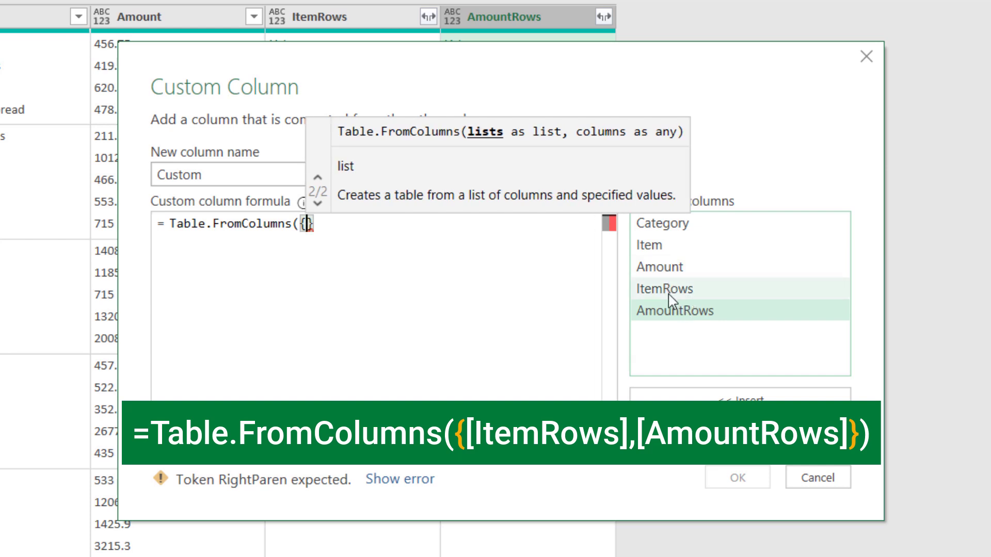
double_click(669, 291)
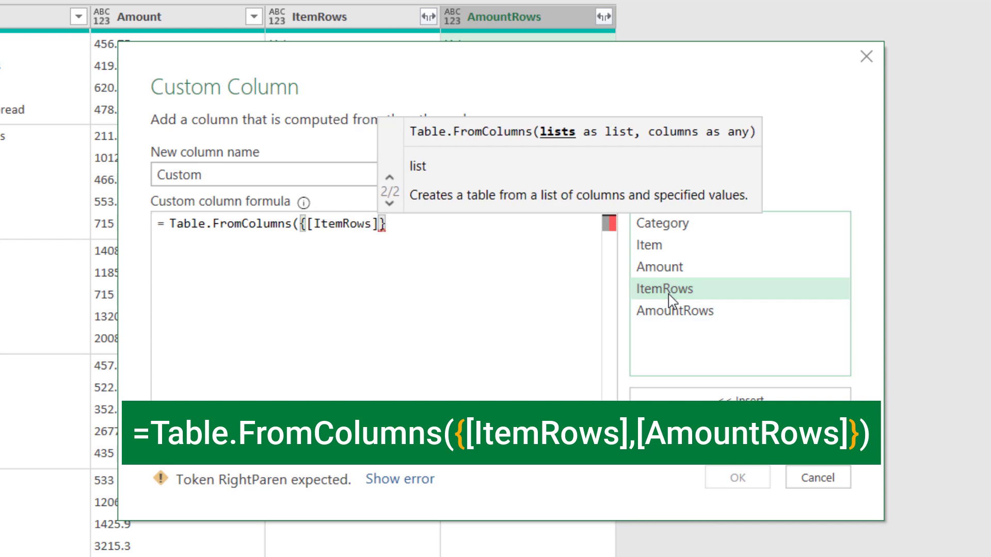
type(",")
double_click(686, 313)
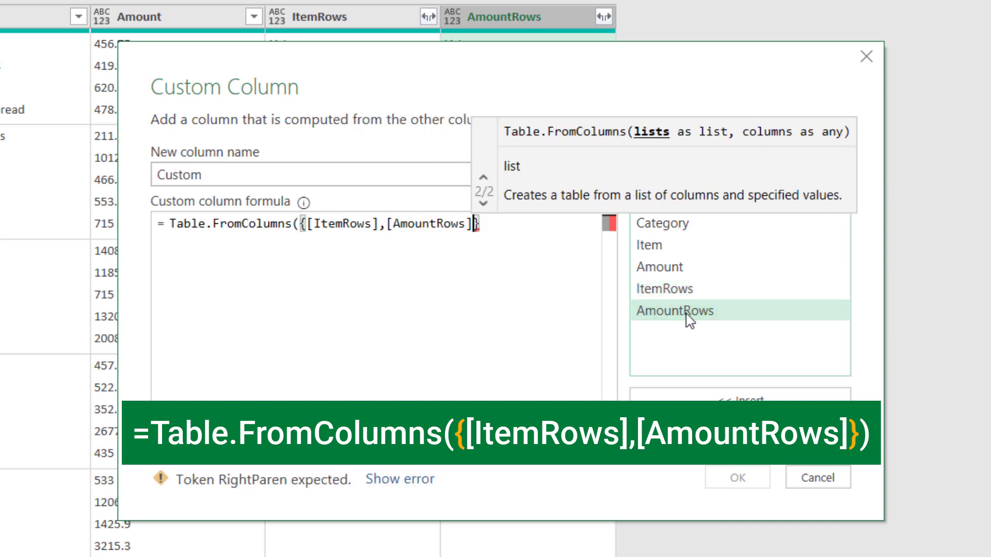
left_click(494, 221)
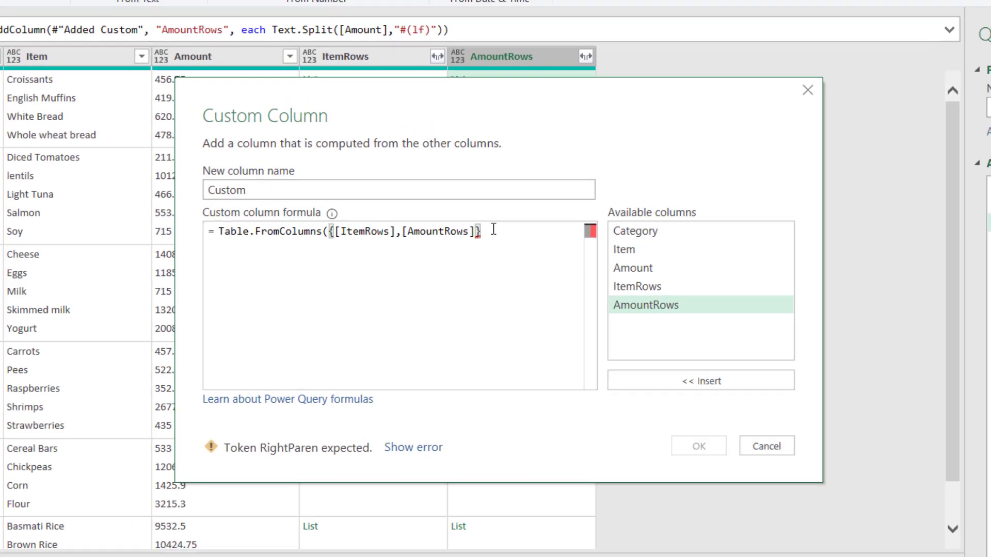
type(")")
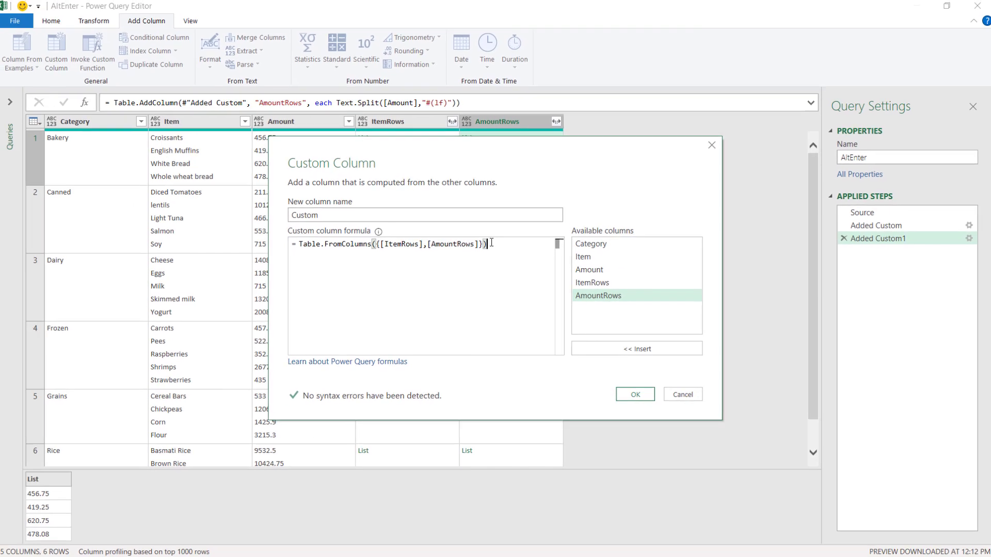
left_click(643, 395)
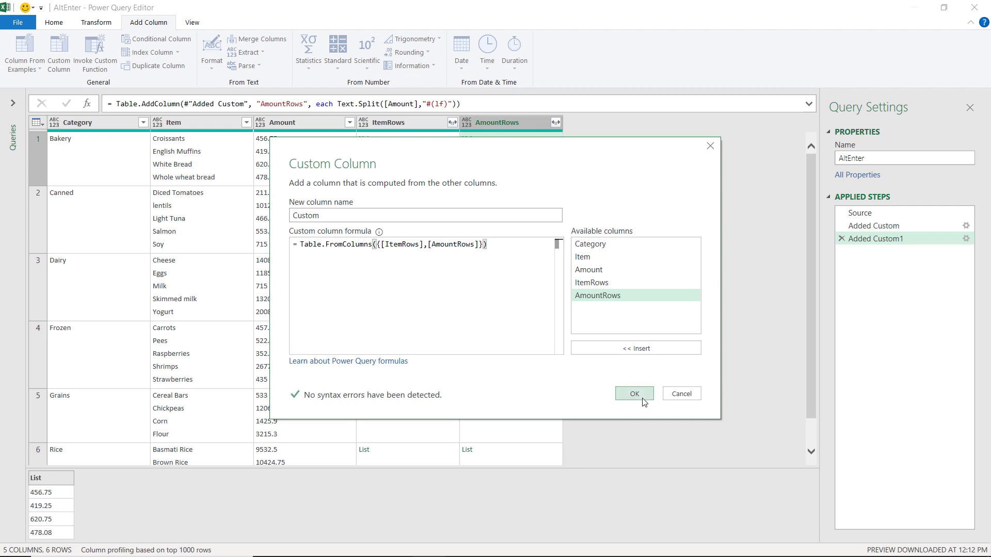
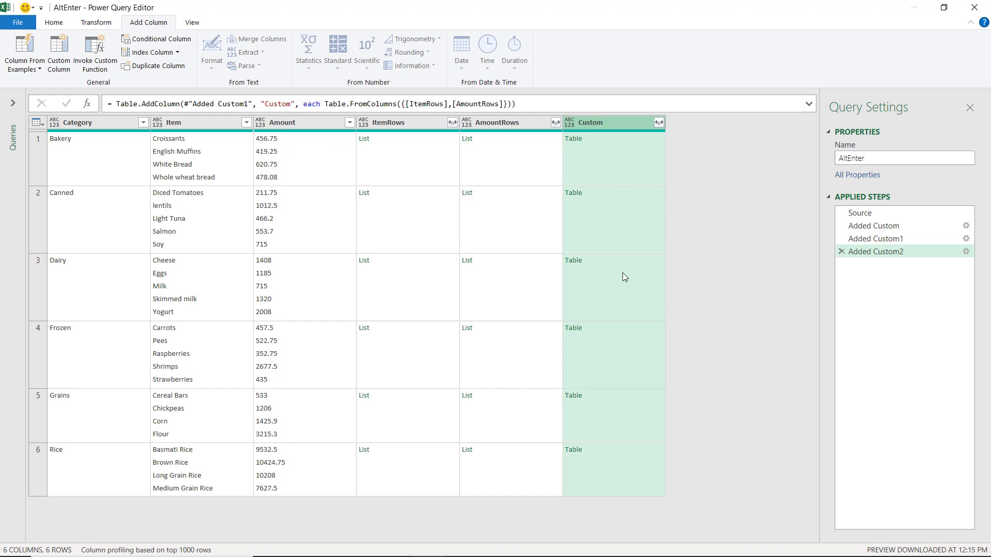
left_click(630, 156)
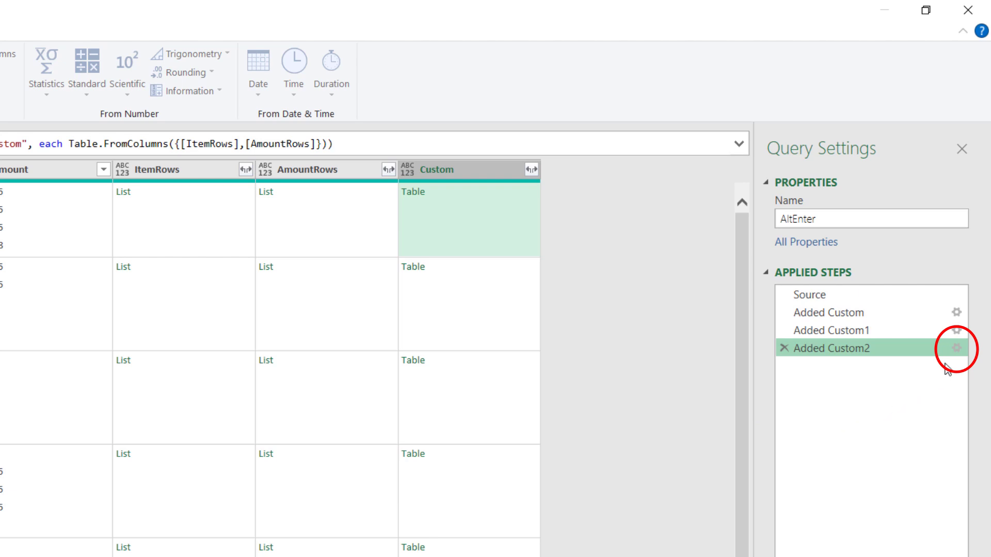
Step: Edit the Added Custom2 step, append the column names {"Product","Revenue"} as the second Table.FromColumns argument, apply it and preview the Bakery row's table
left_click(955, 348)
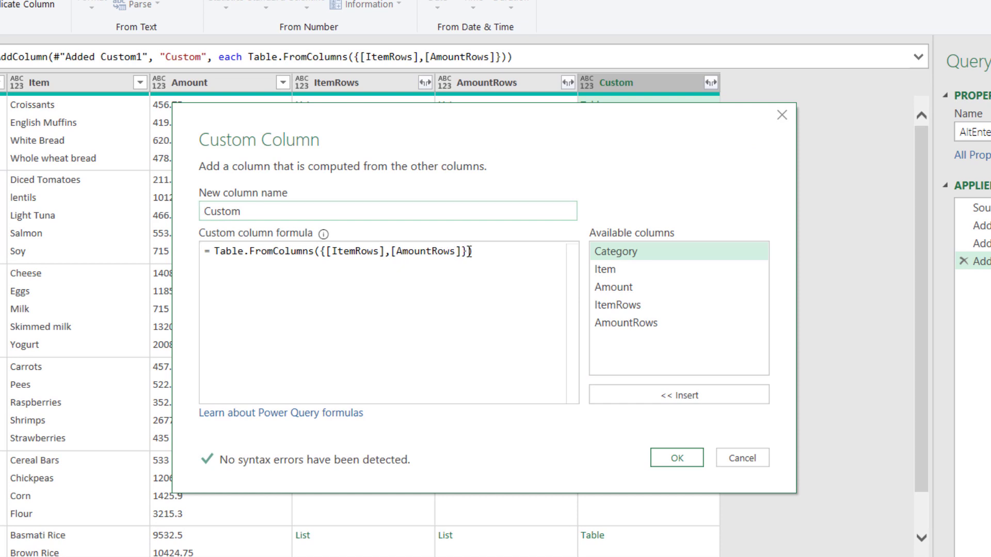
left_click(469, 251)
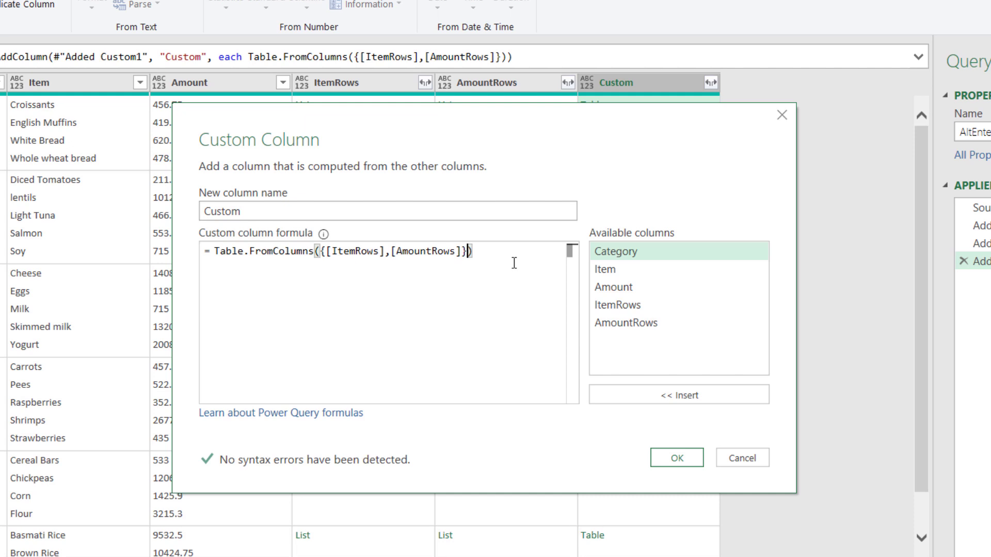
type(",")
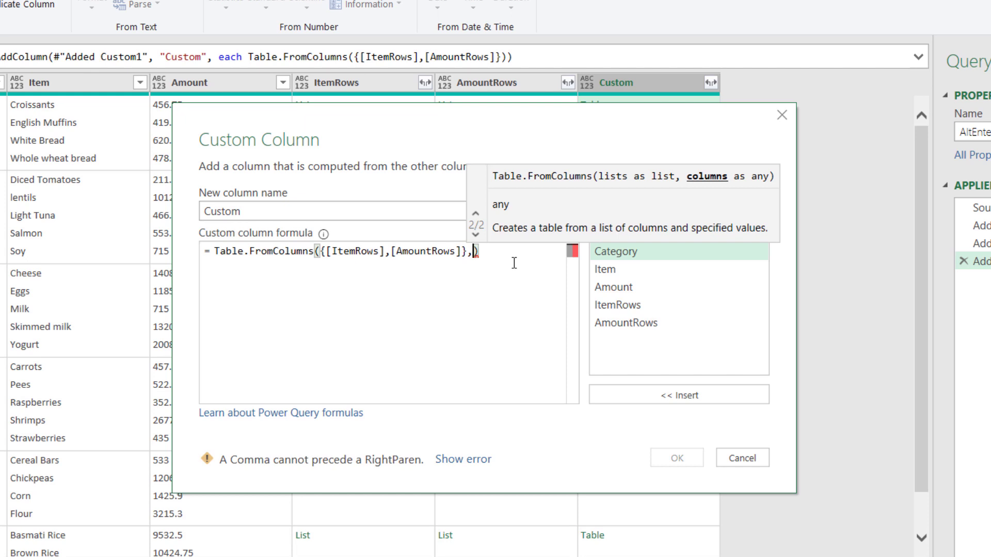
type("{\"Product\",")
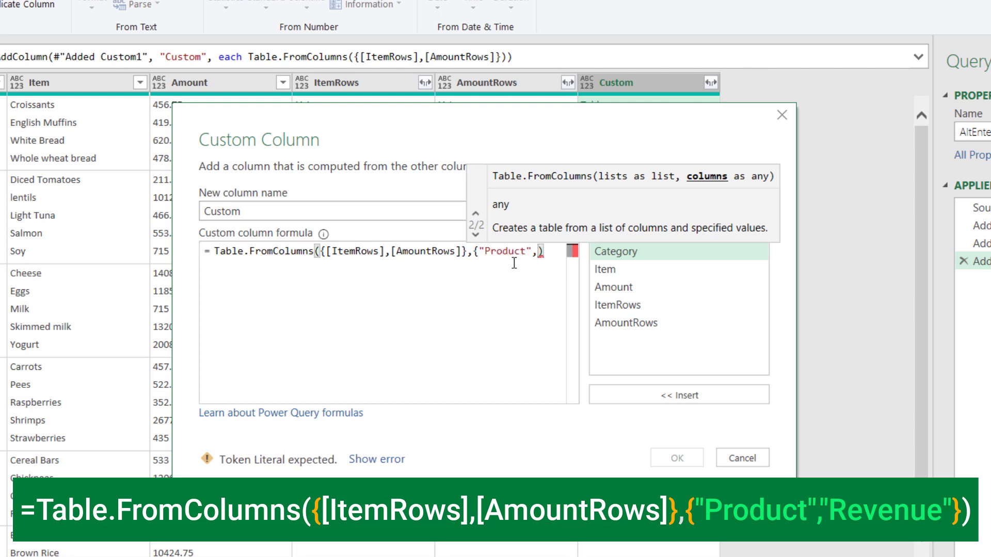
type("\"")
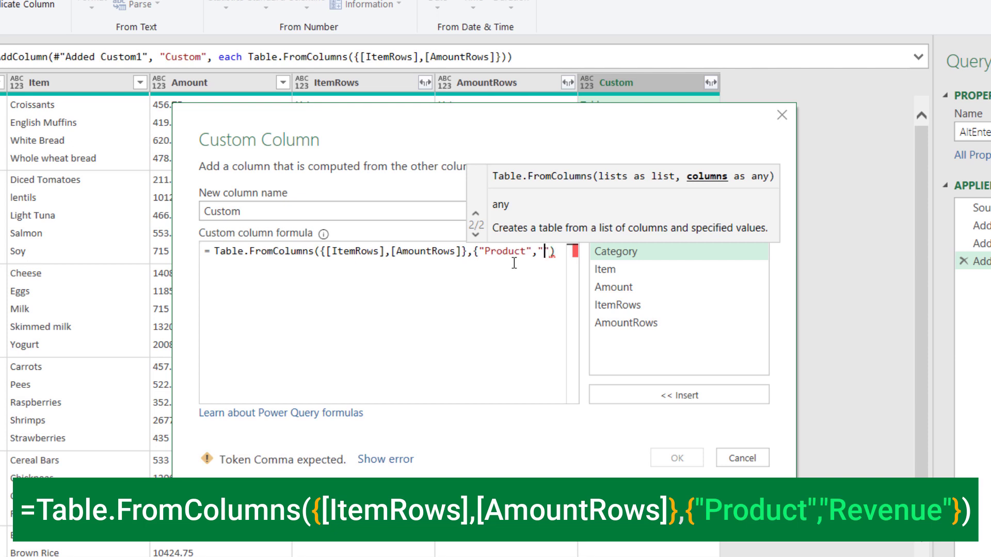
type("Revenue\"")
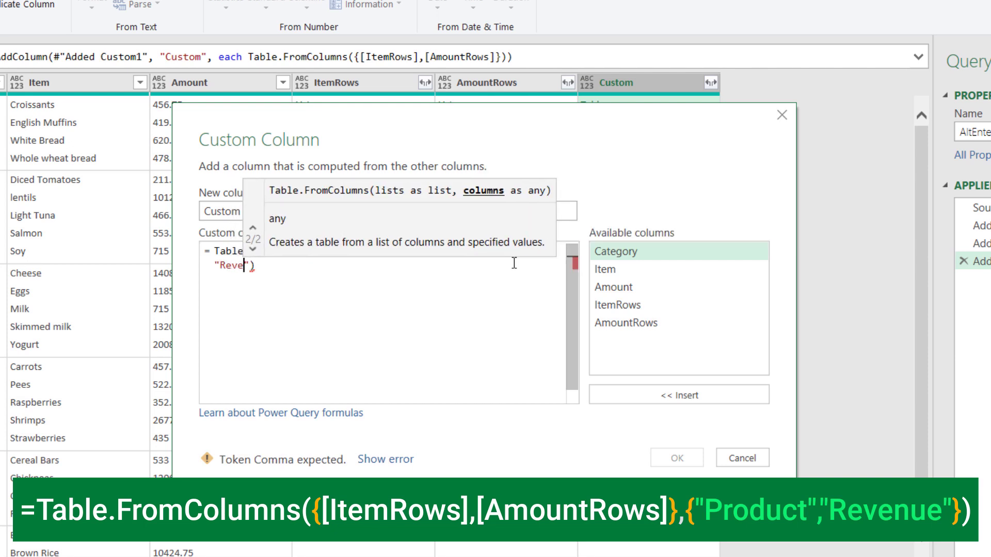
type("}")
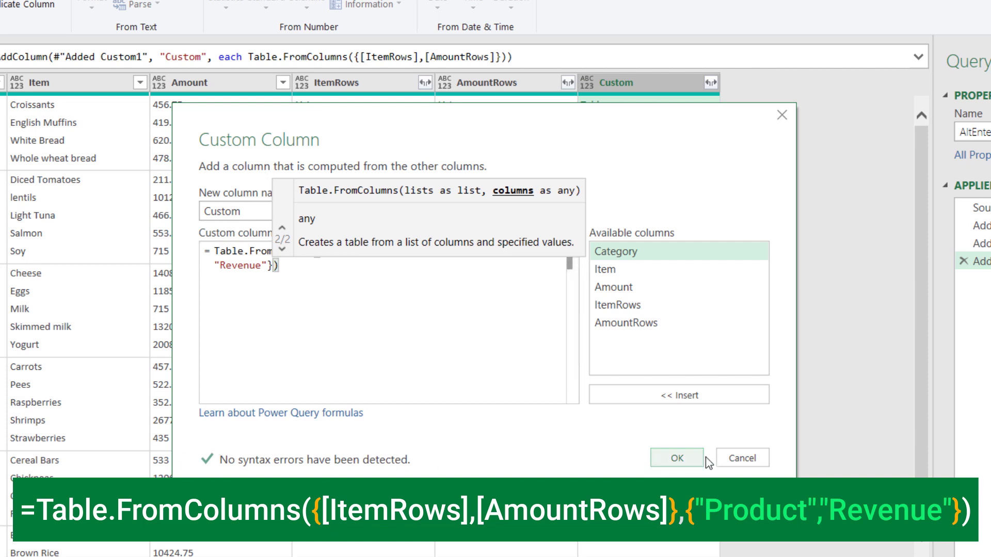
left_click(677, 458)
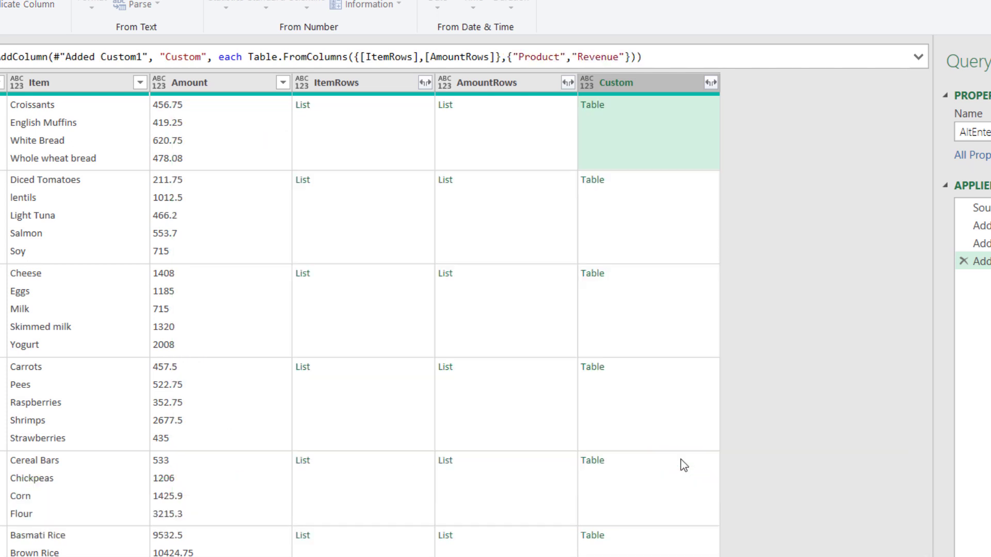
left_click(665, 120)
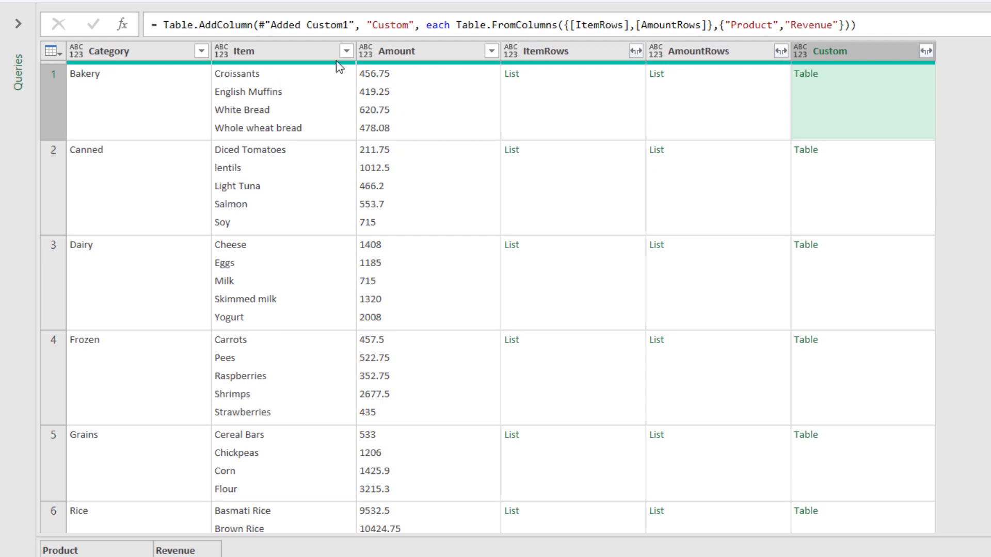
Step: Remove the Item, Amount, ItemRows and AmountRows columns from the query
left_click(289, 50)
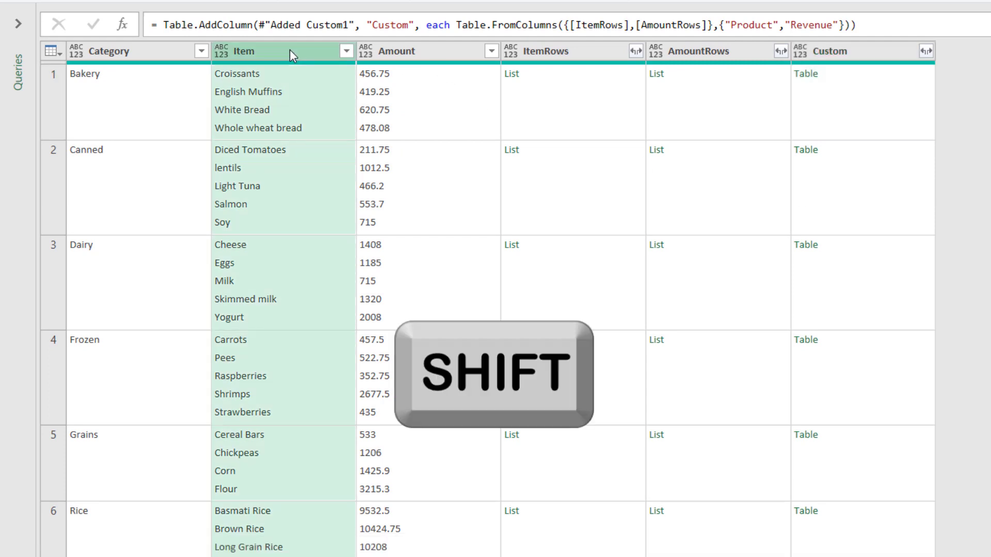
left_click(717, 52, "shift")
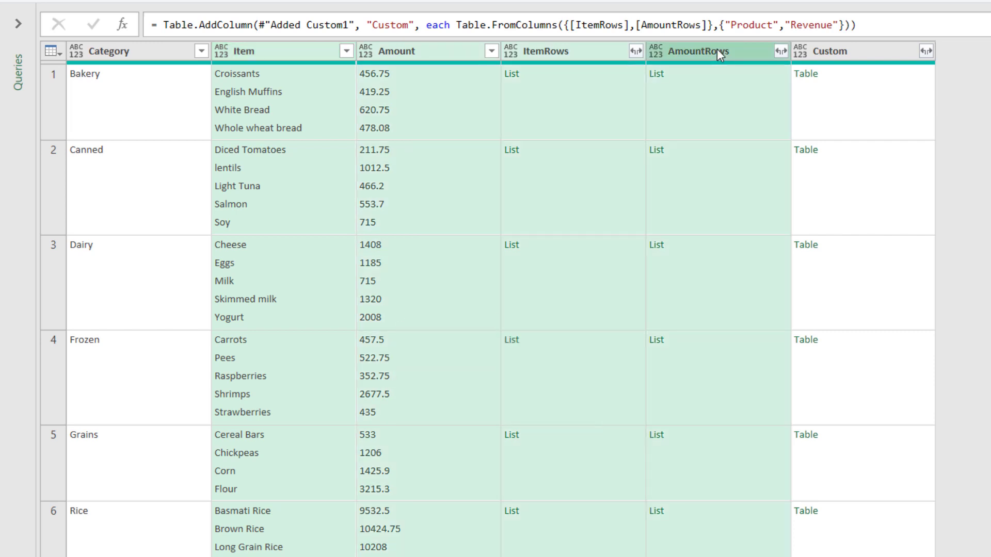
right_click(717, 48)
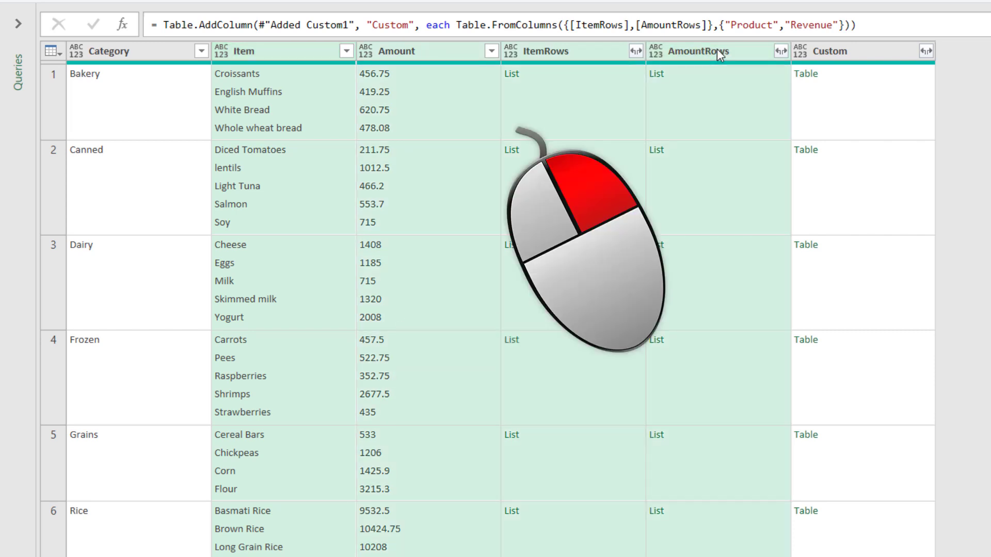
left_click(788, 85)
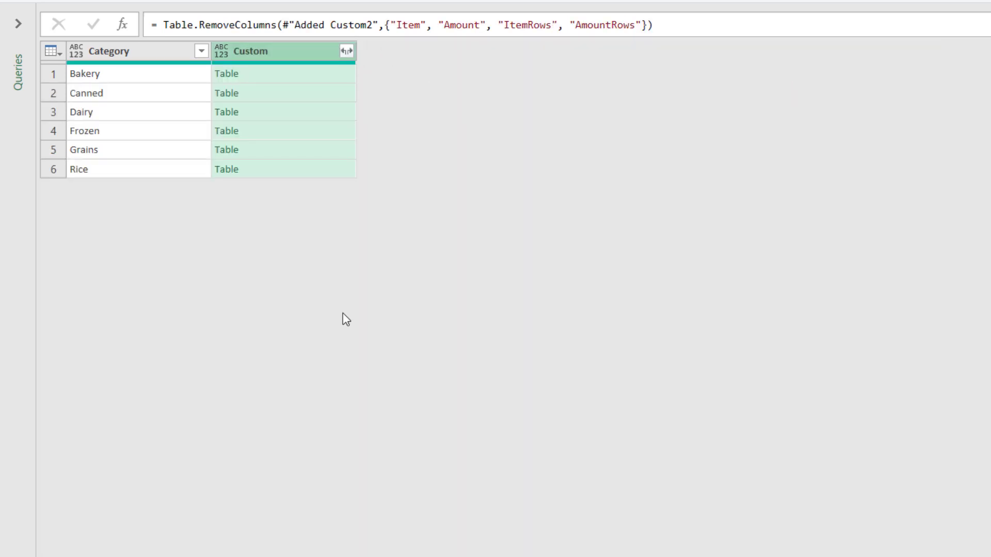
Step: Expand the Custom column into Product and Revenue without using the original column name as prefix
left_click(349, 50)
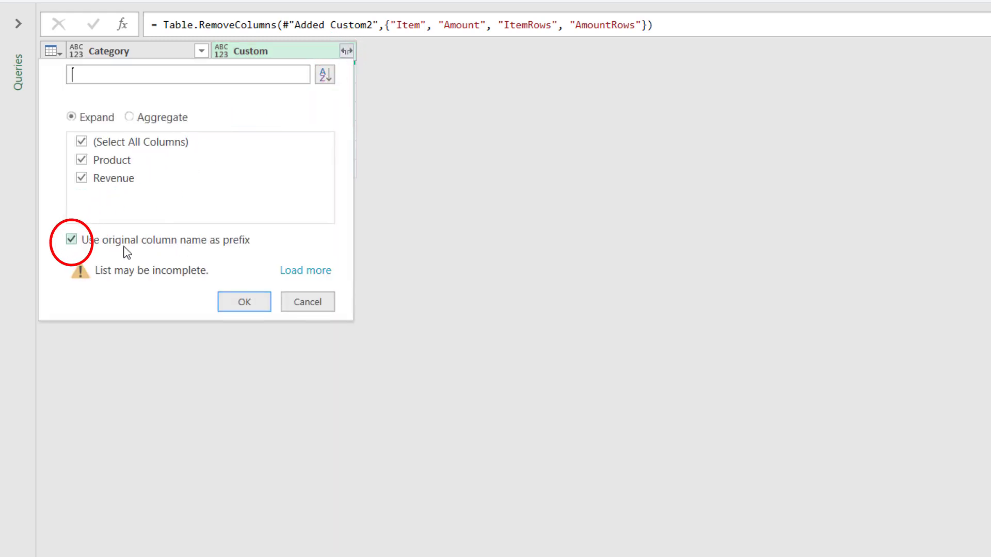
left_click(75, 240)
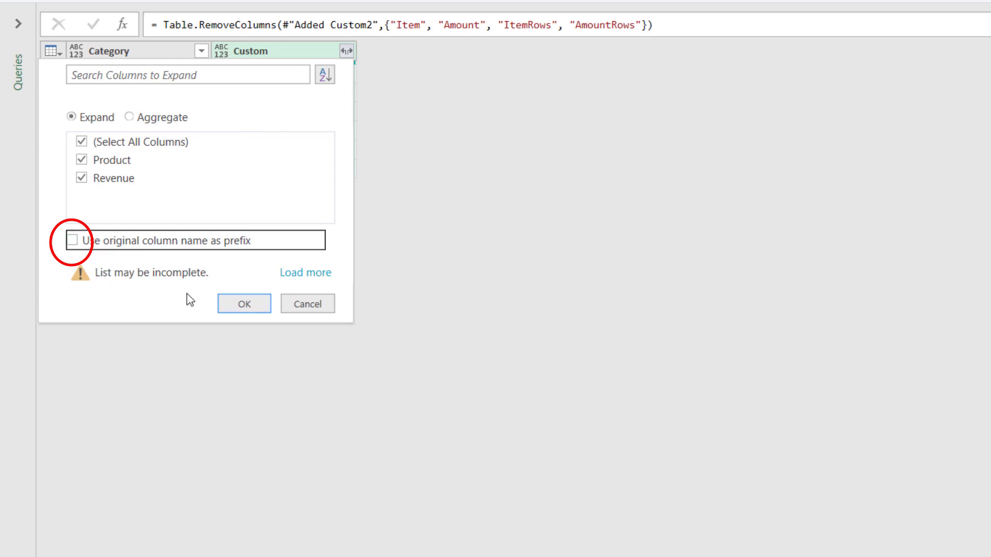
left_click(244, 304)
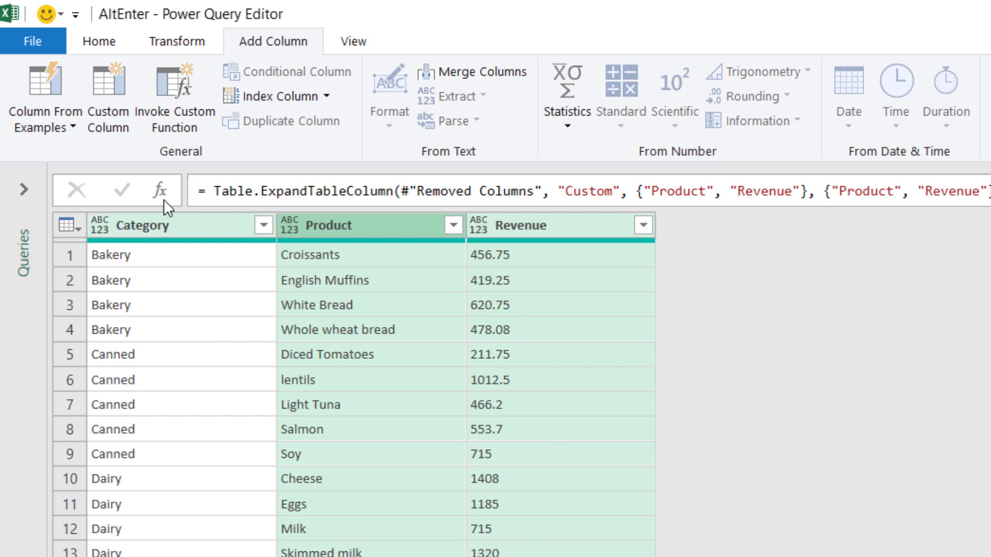
Step: Detect the data types of the Category, Product and Revenue columns, and close and load the query to Excel
left_click(169, 227)
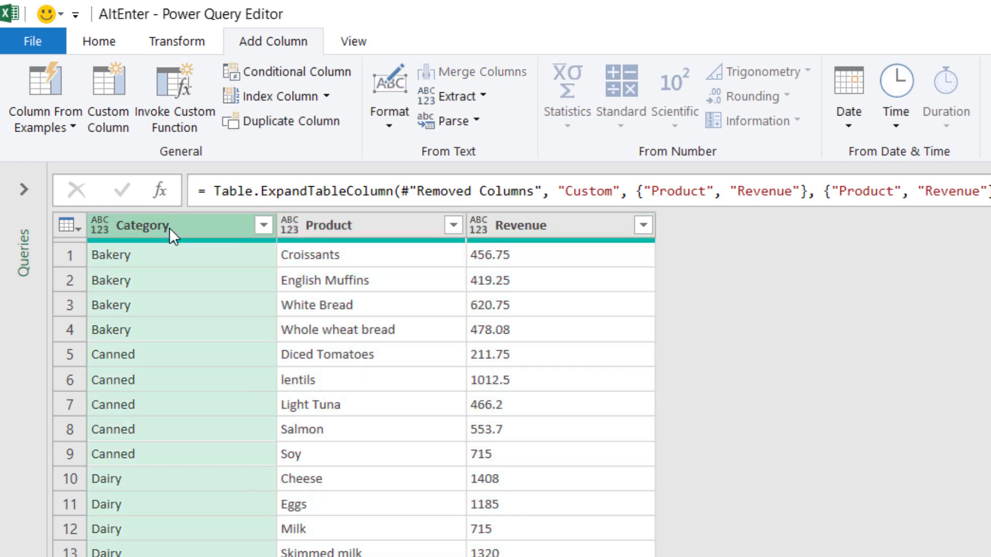
left_click(538, 225, "shift")
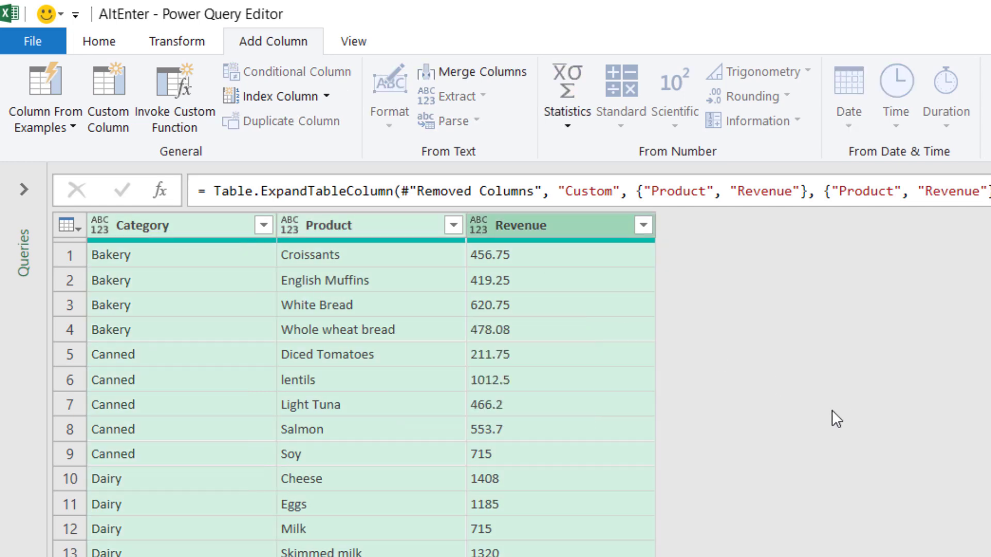
left_click(180, 45)
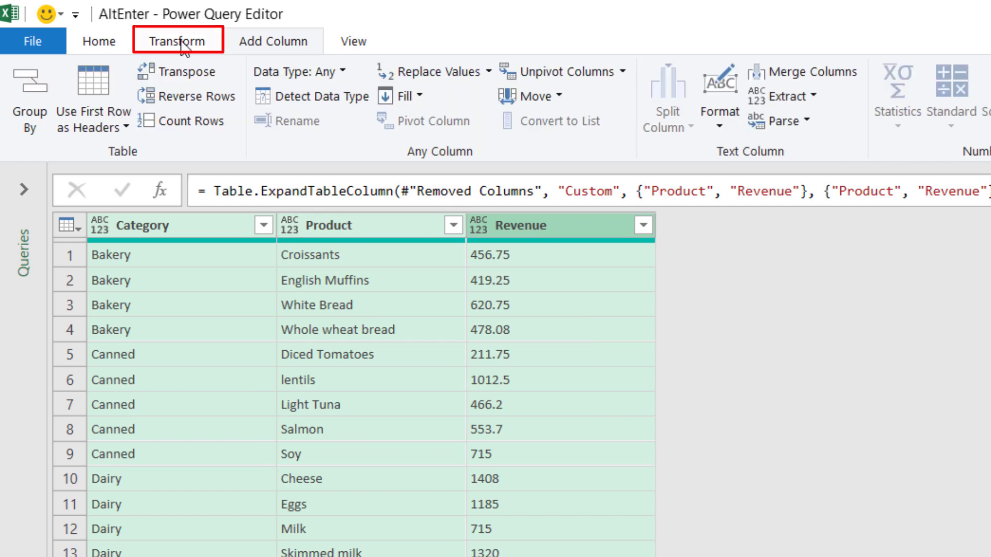
left_click(327, 101)
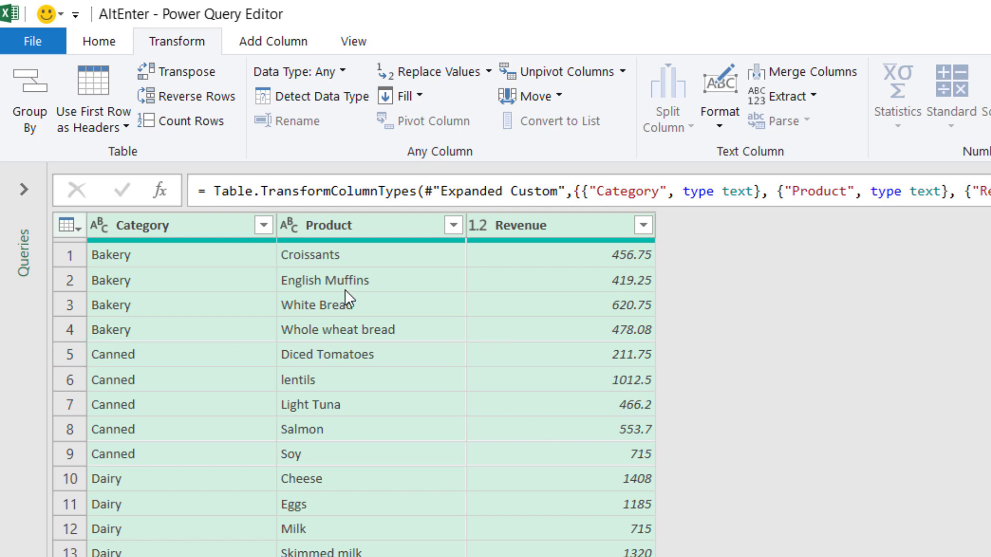
left_click(111, 45)
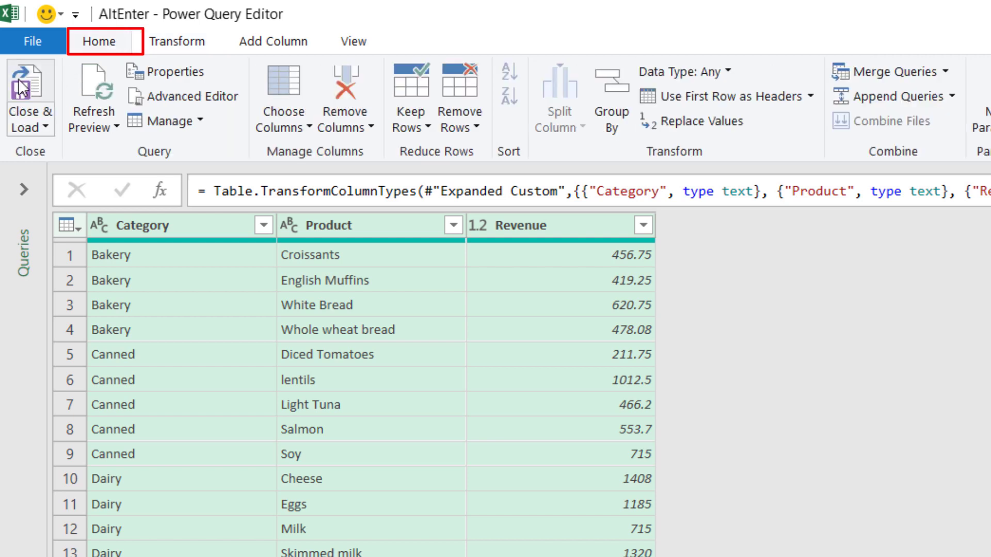
left_click(20, 88)
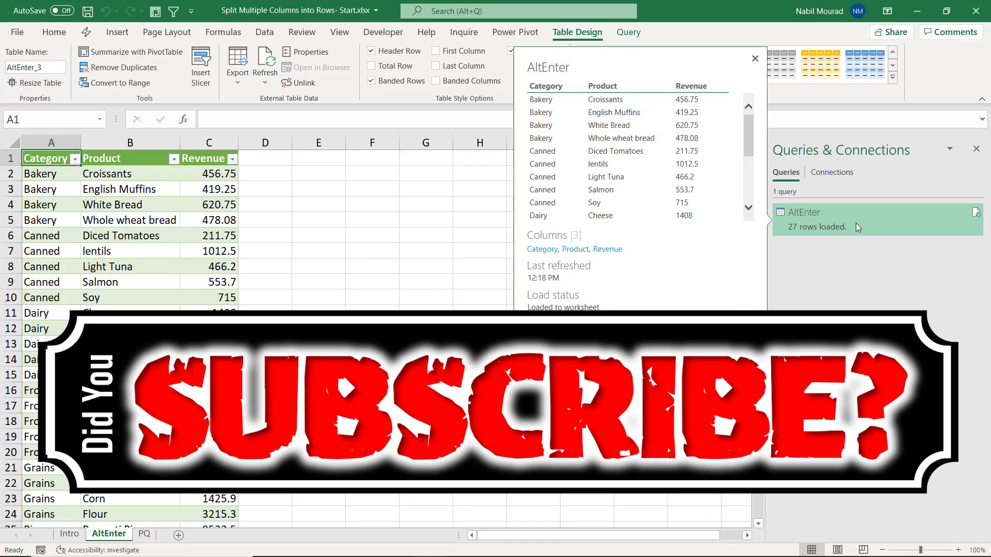
Step: Insert a PivotTable from the AltEnter_3 table at cell F6 of the existing worksheet, with Product in rows and Revenue in values
left_click(976, 150)
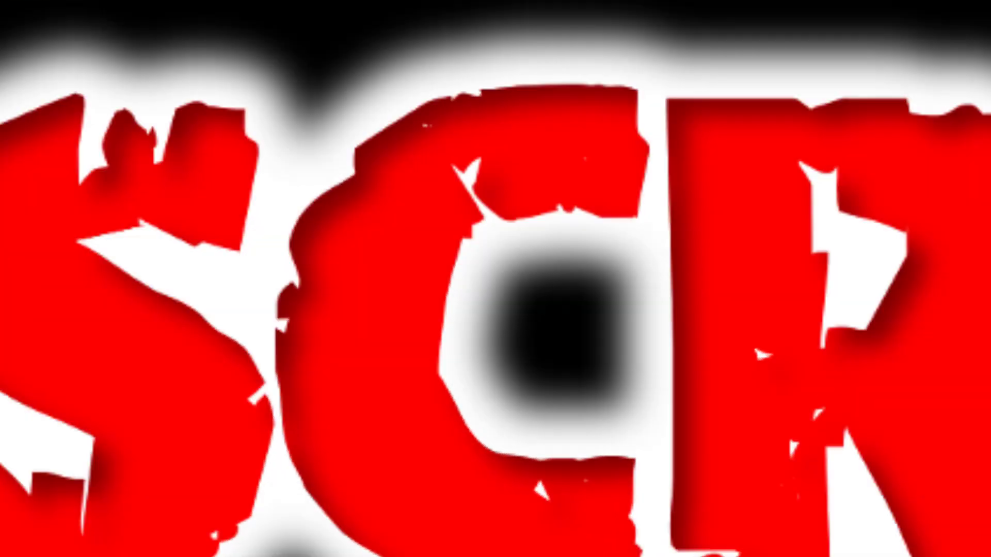
left_click(118, 221)
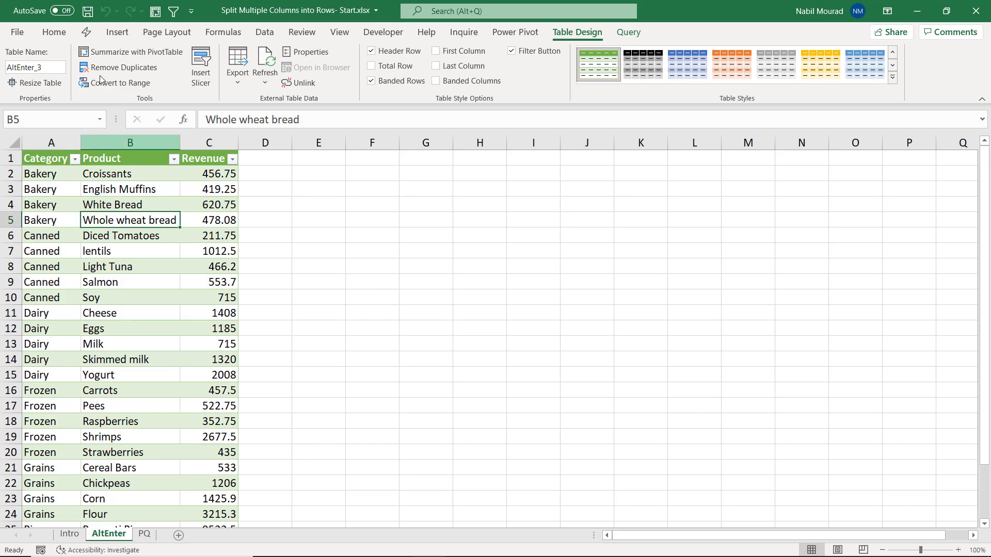
left_click(117, 32)
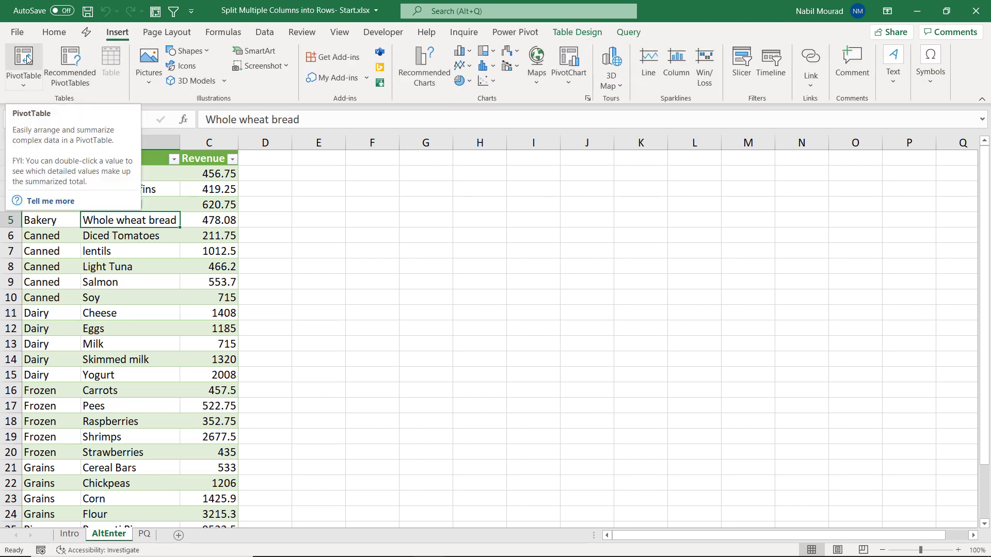
left_click(24, 56)
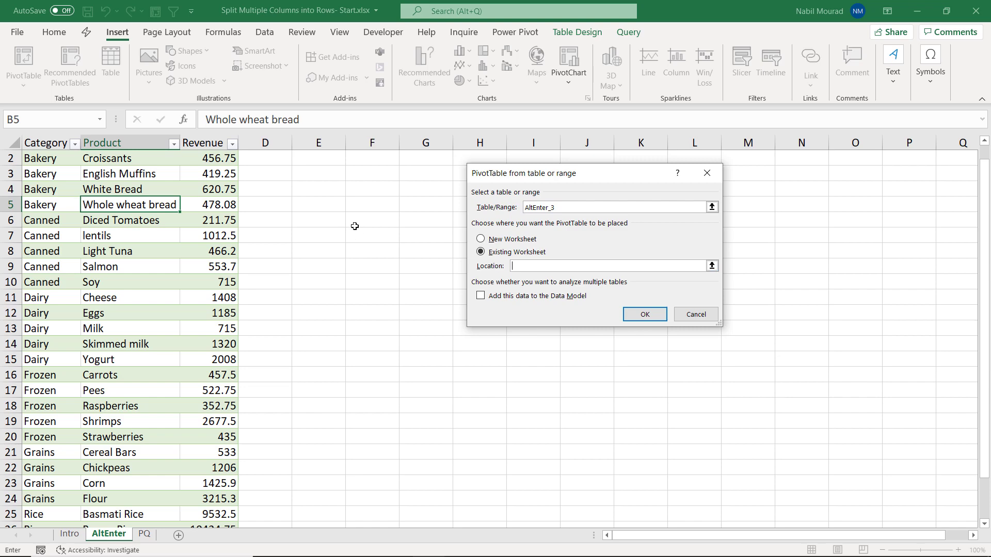
left_click(359, 220)
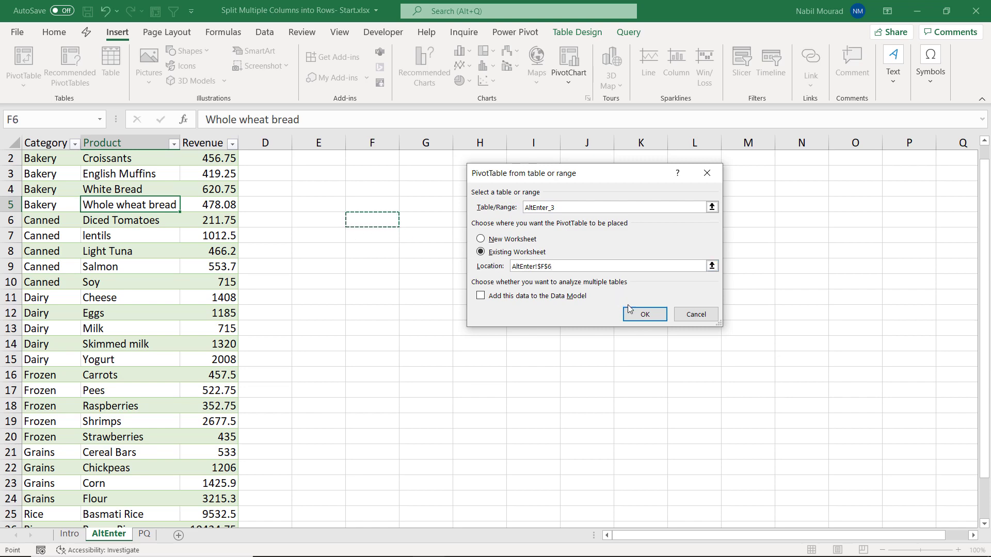
left_click(642, 315)
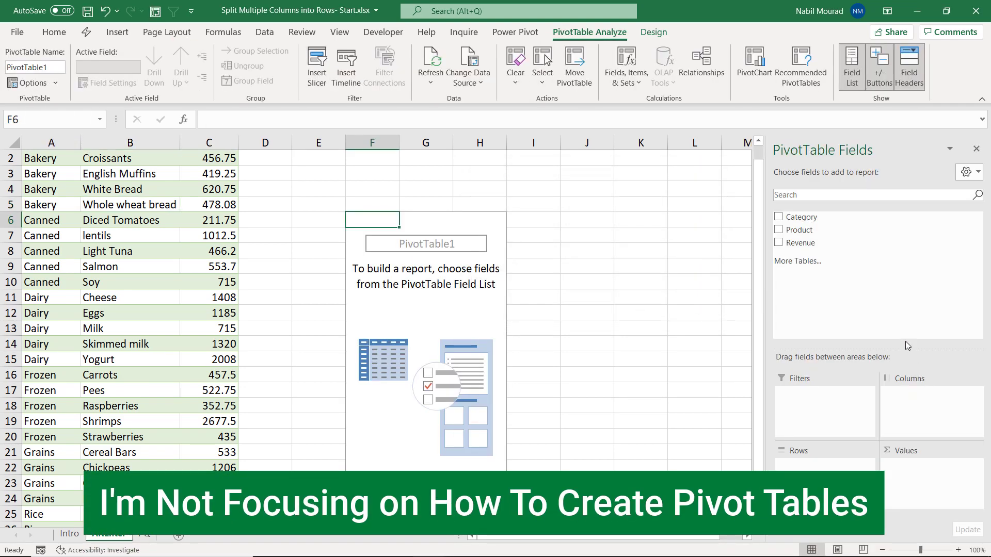
left_click_drag(808, 231, 822, 470)
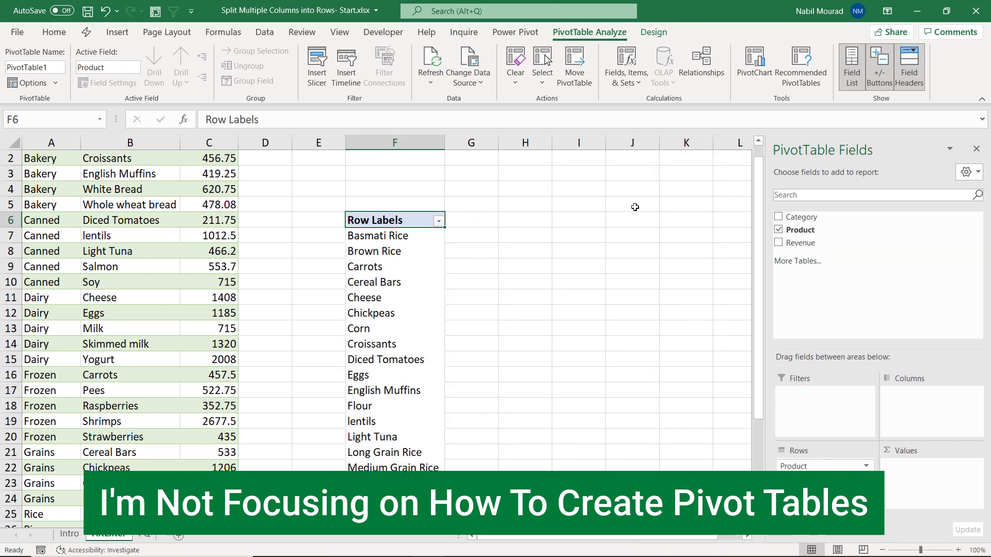
left_click_drag(799, 242, 923, 496)
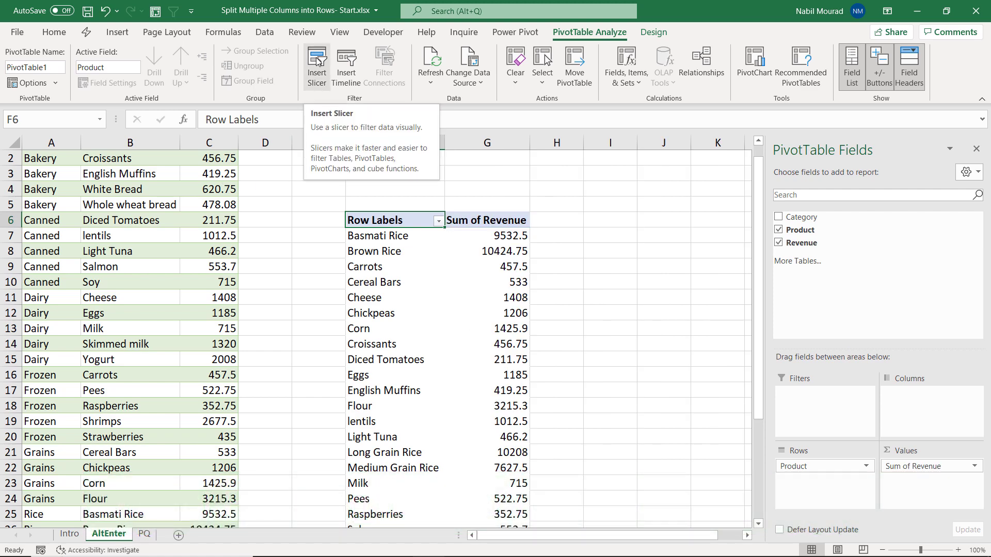
Step: Insert a Category slicer for the PivotTable, place it beside the report and resize it to about 0.78" high by 5.17" wide
left_click(317, 61)
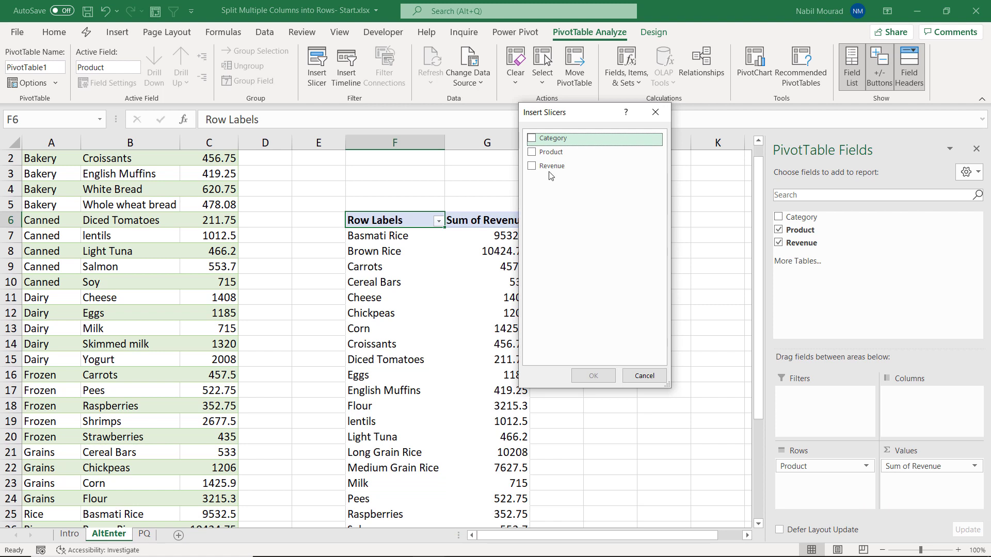
left_click(532, 138)
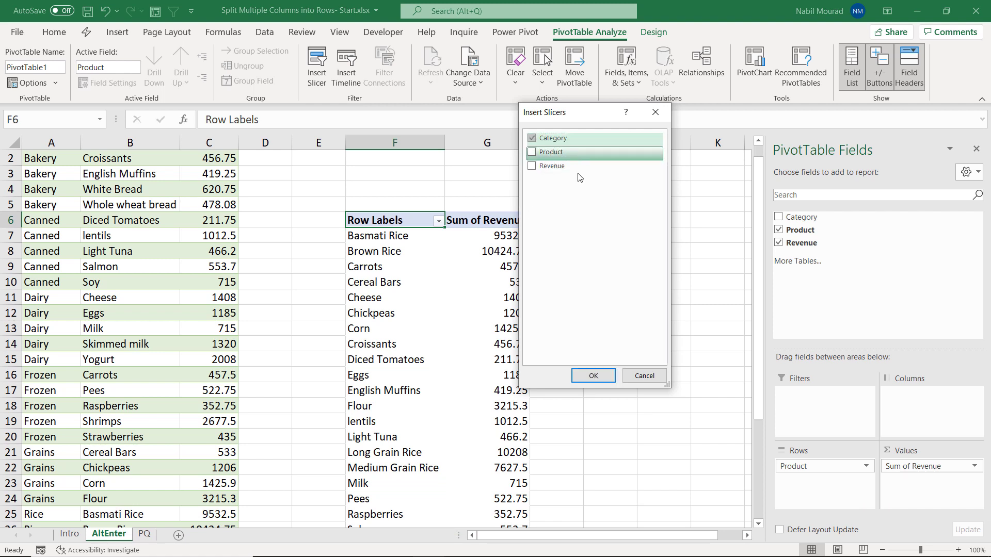
left_click(592, 376)
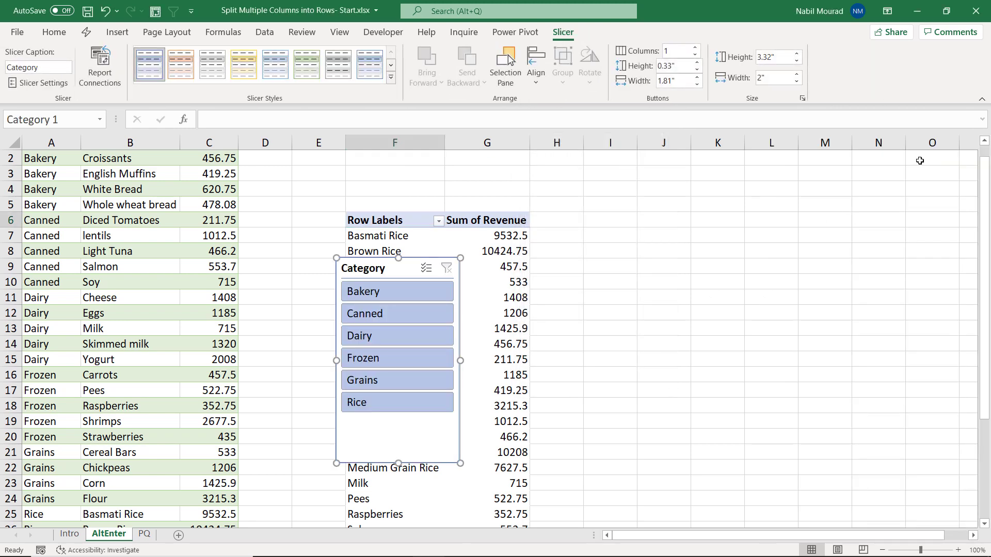
left_click_drag(364, 269, 573, 187)
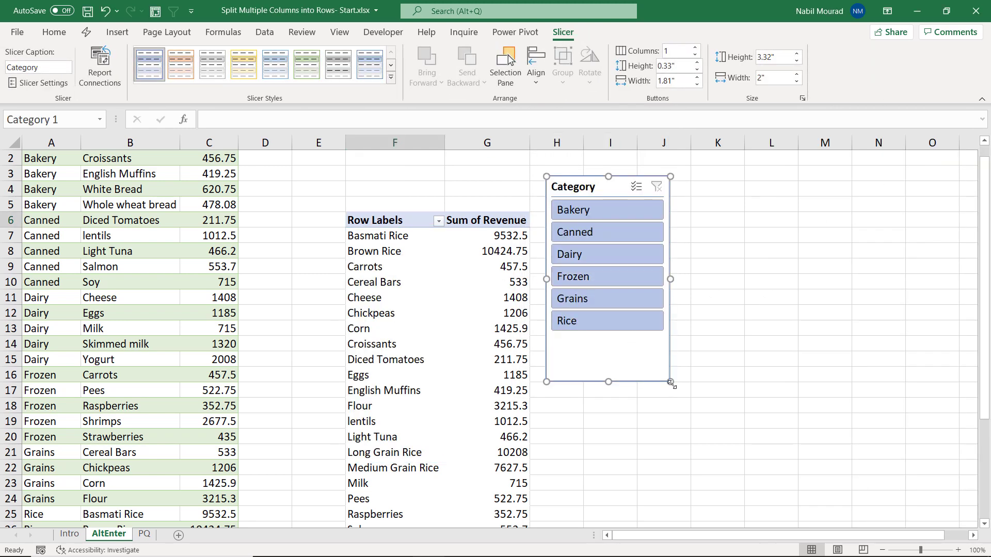
left_click_drag(670, 381, 865, 223)
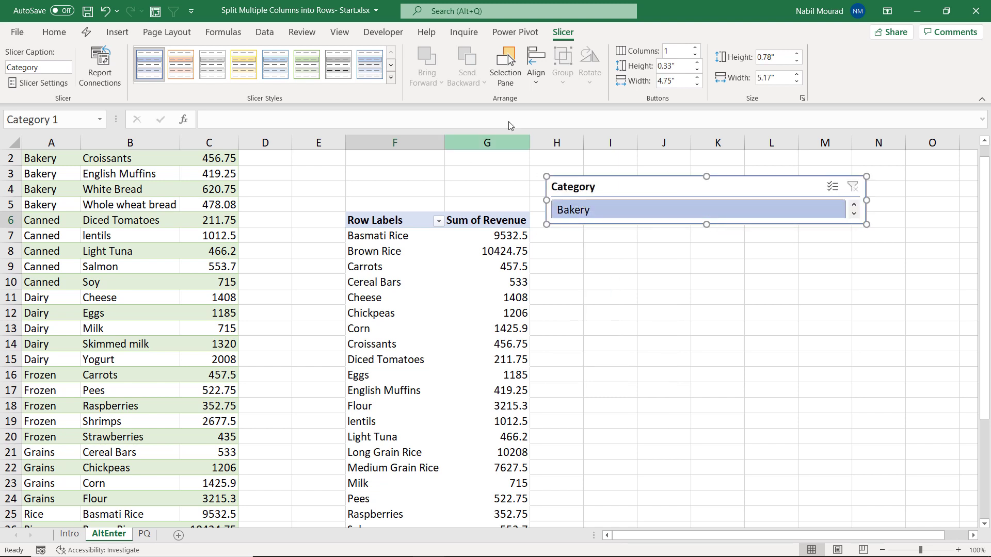
Step: Arrange the Category slicer's buttons in 6 columns
left_click(694, 51)
left_click(695, 51)
left_click(695, 51)
left_click(695, 52)
left_click(695, 51)
Step: Create a default column PivotChart from the PivotTable and place it directly below the Category slicer
left_click(456, 284)
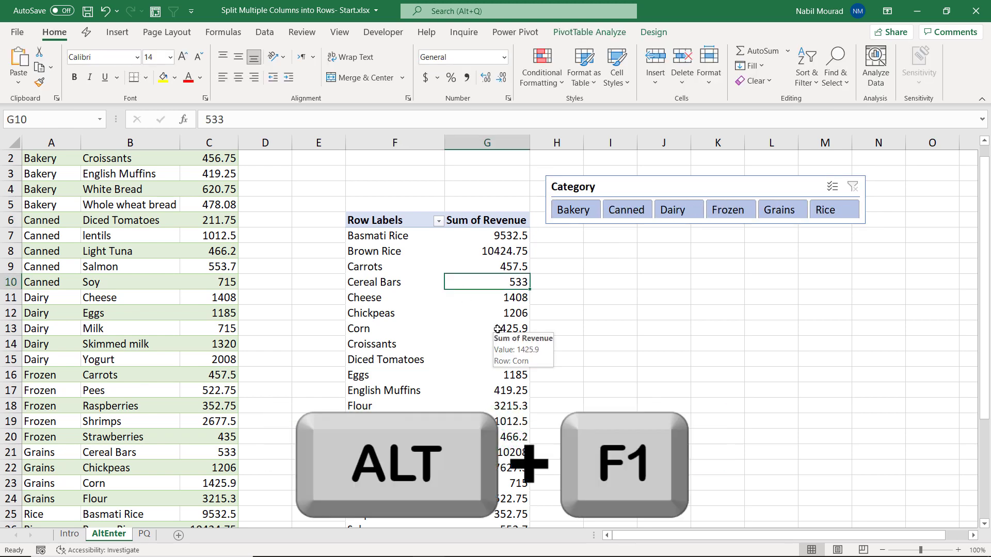
key("alt+F1")
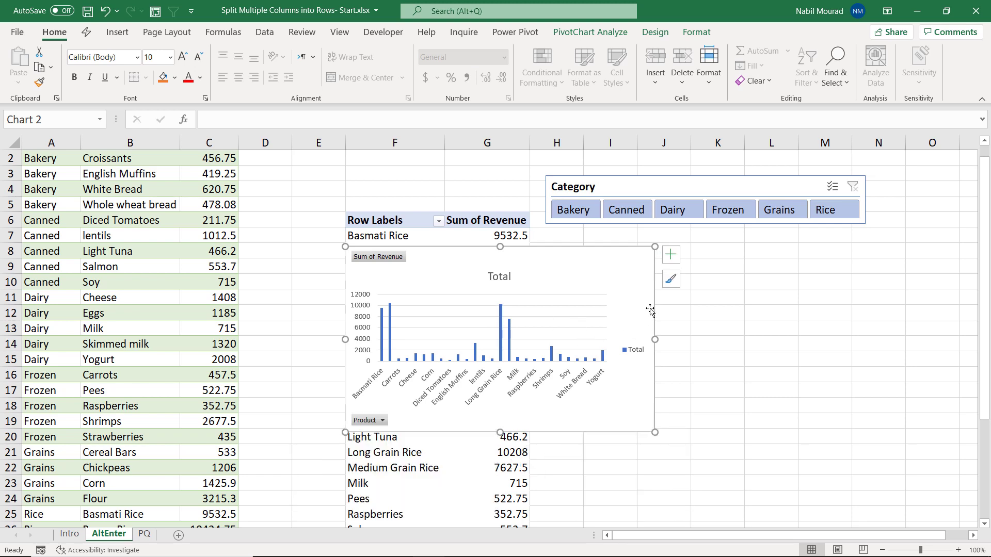
left_click_drag(650, 310, 852, 304)
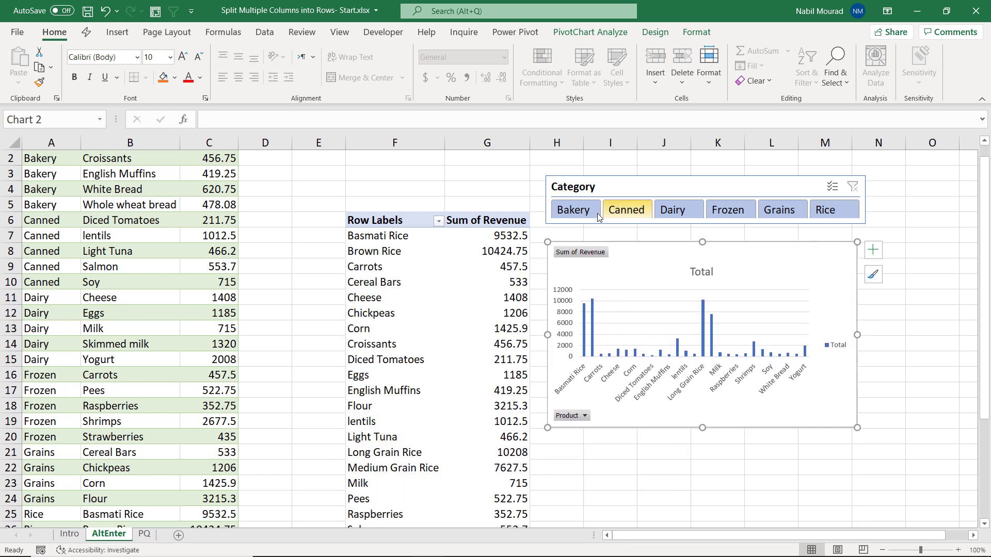
Step: Filter the PivotTable and PivotChart with the slicer to the Canned and Rice categories
left_click(625, 210)
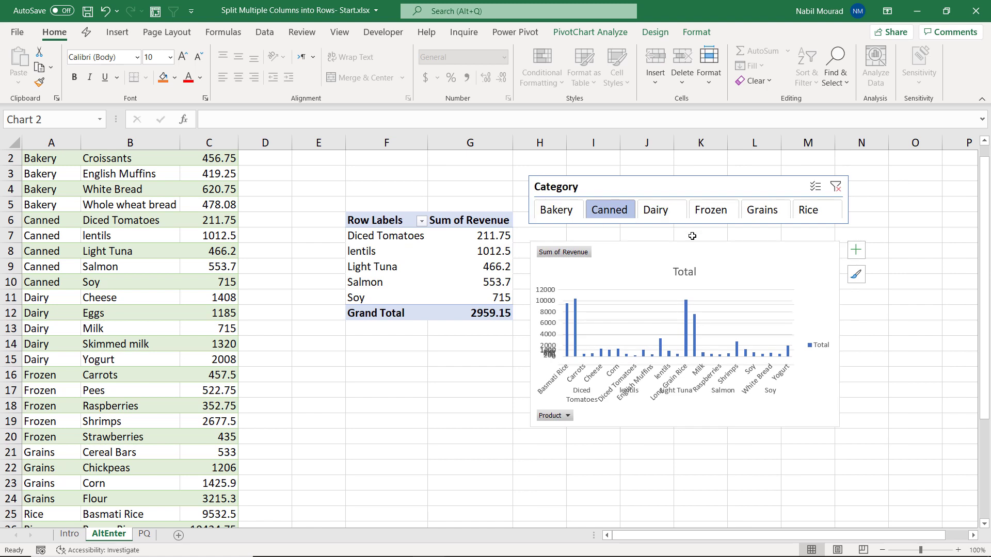
left_click(829, 217, "ctrl")
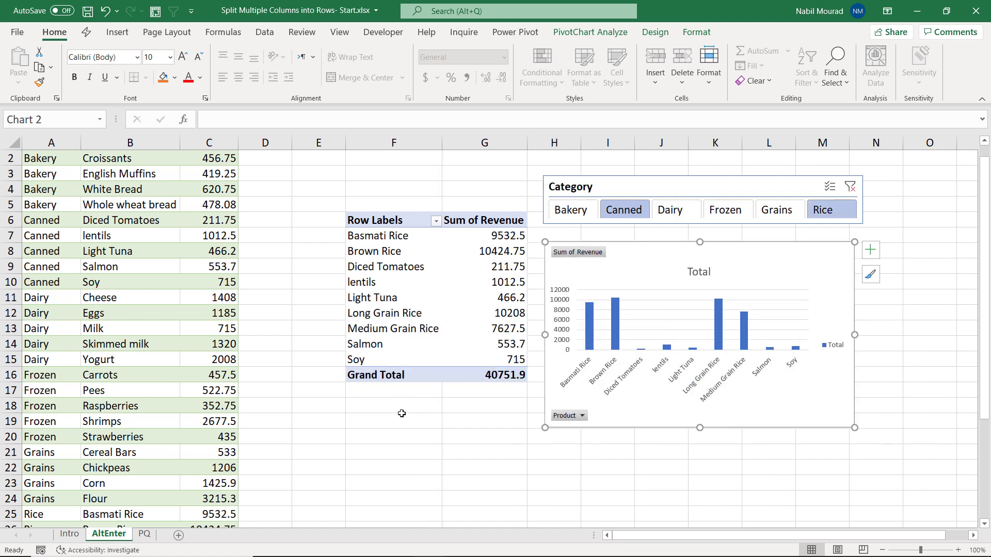
Step: Show the PQ sheet with the original Category, Item and Amount data
mouse_move(446, 296)
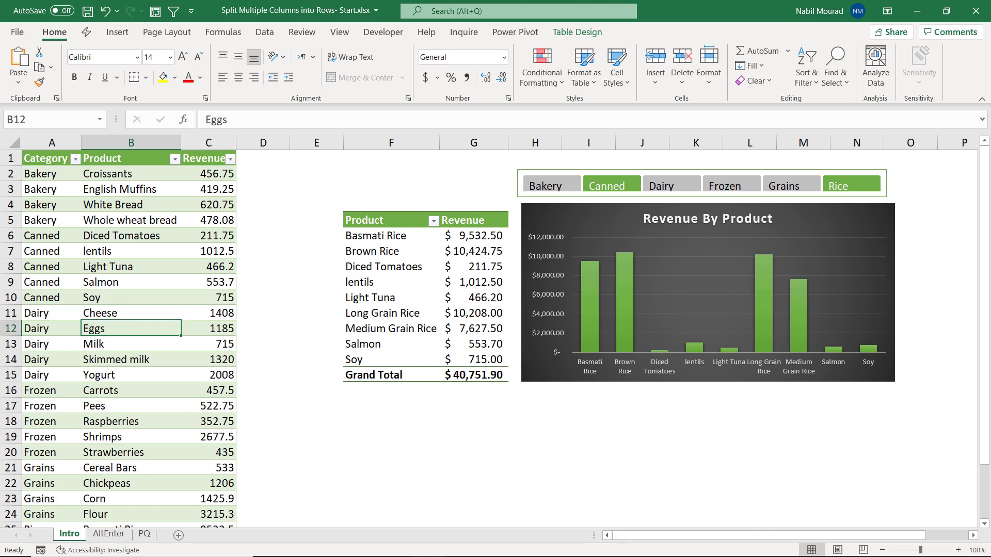
left_click(144, 535)
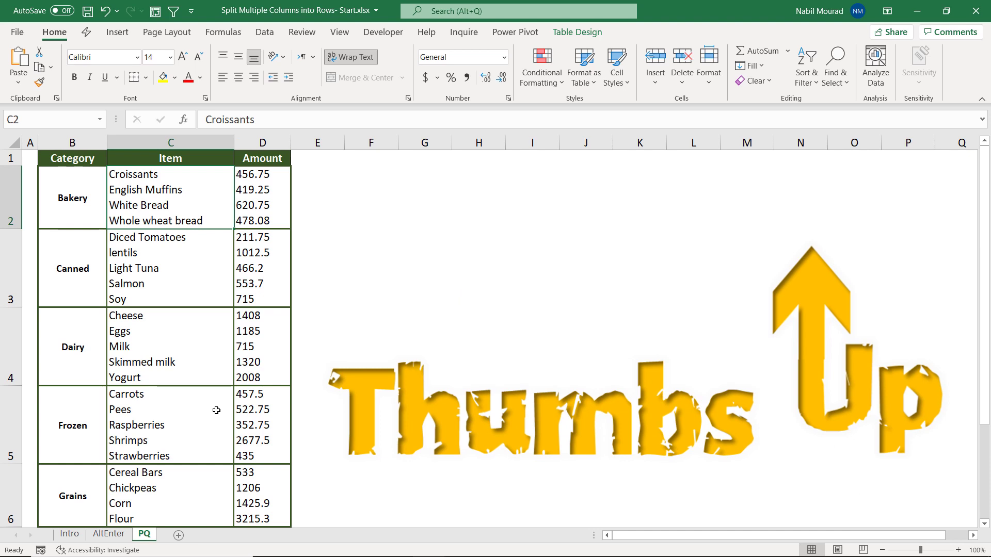